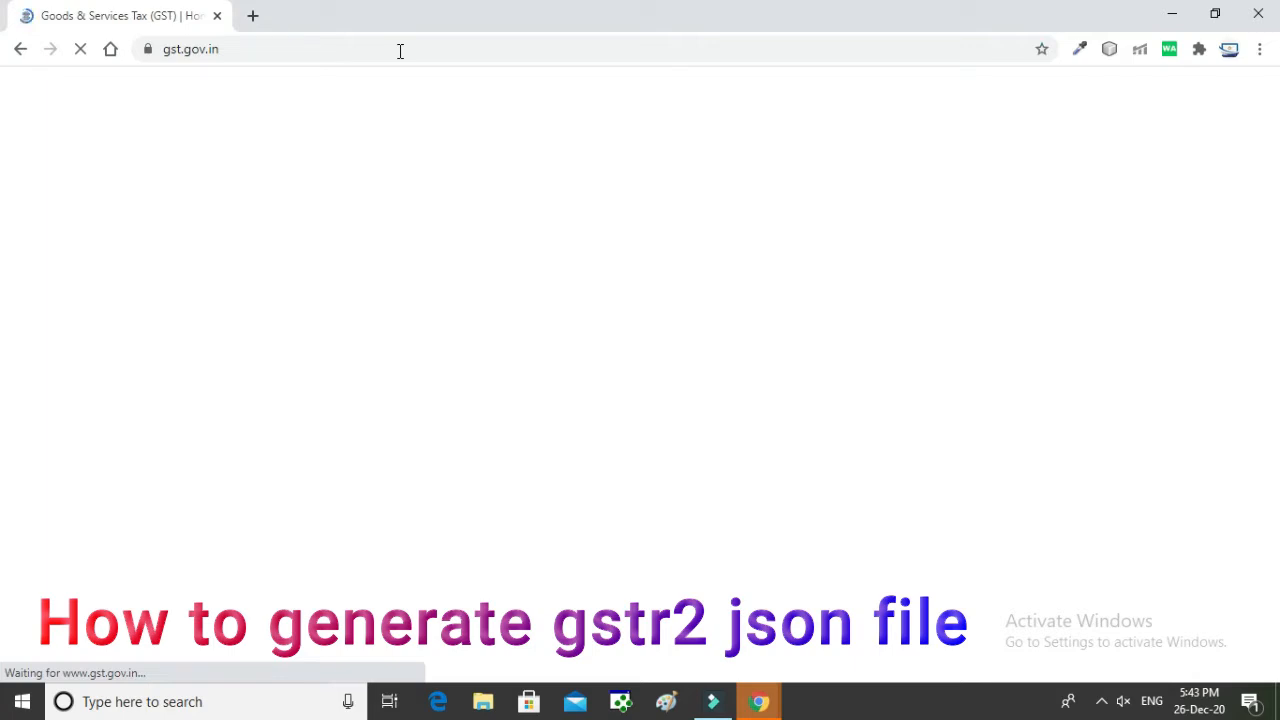
Step: Log in to gst.gov.in with the saved username and password and the captcha
click(205, 48)
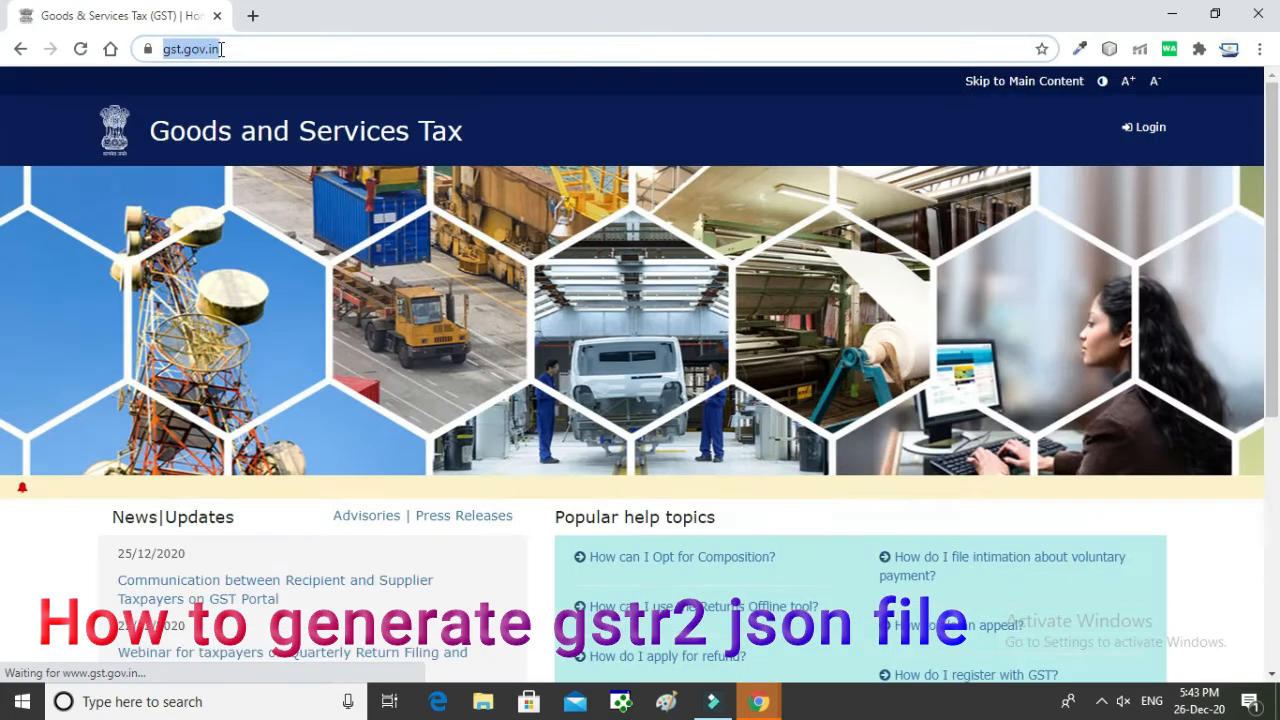
click(1150, 130)
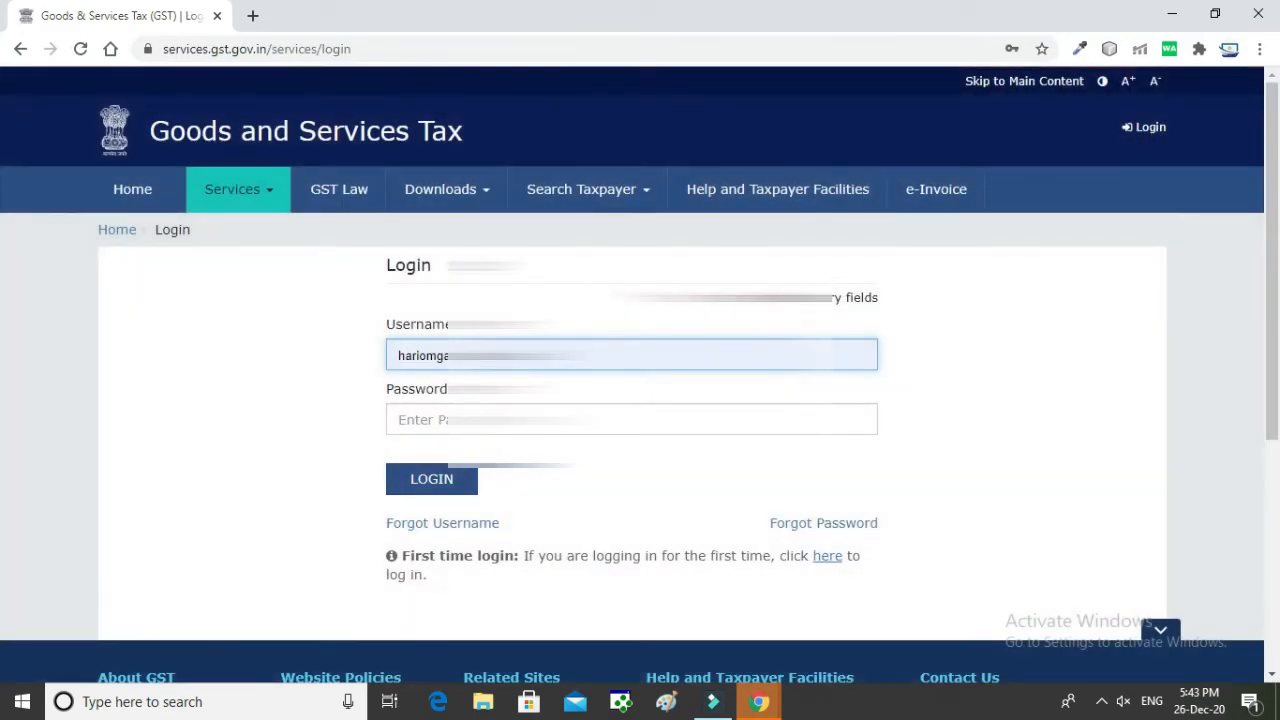
click(398, 355)
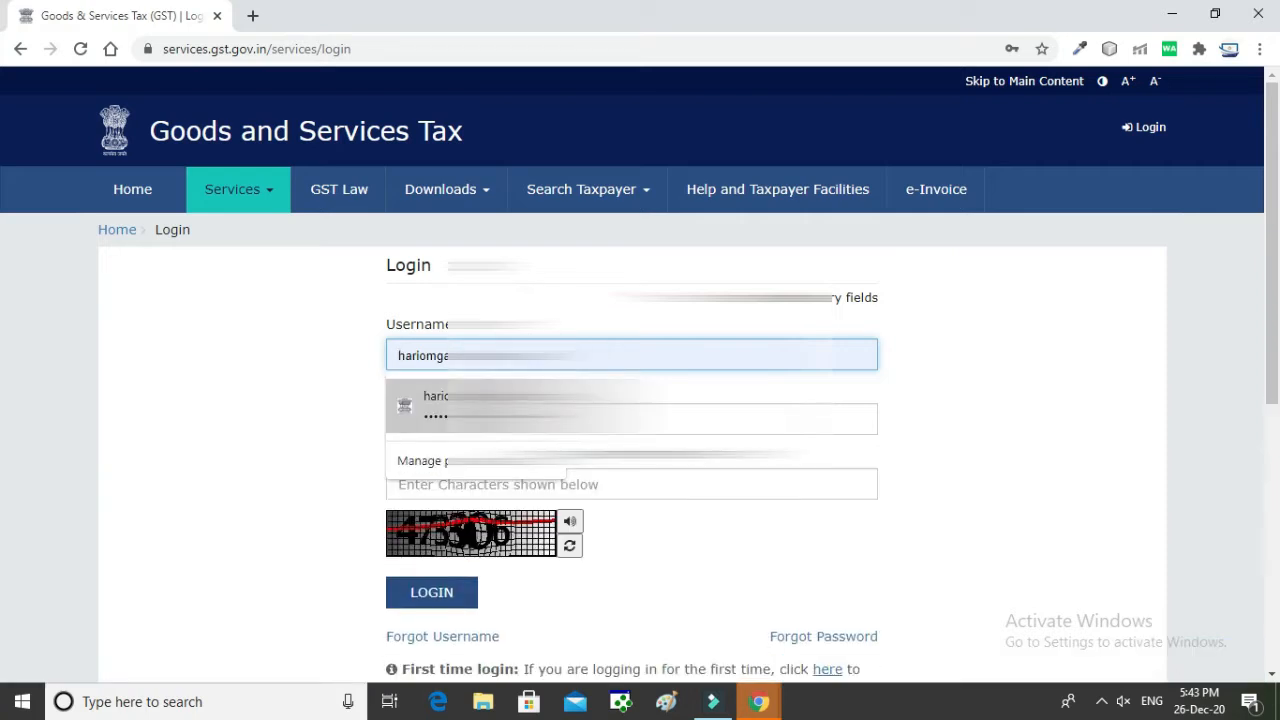
click(469, 408)
click(400, 419)
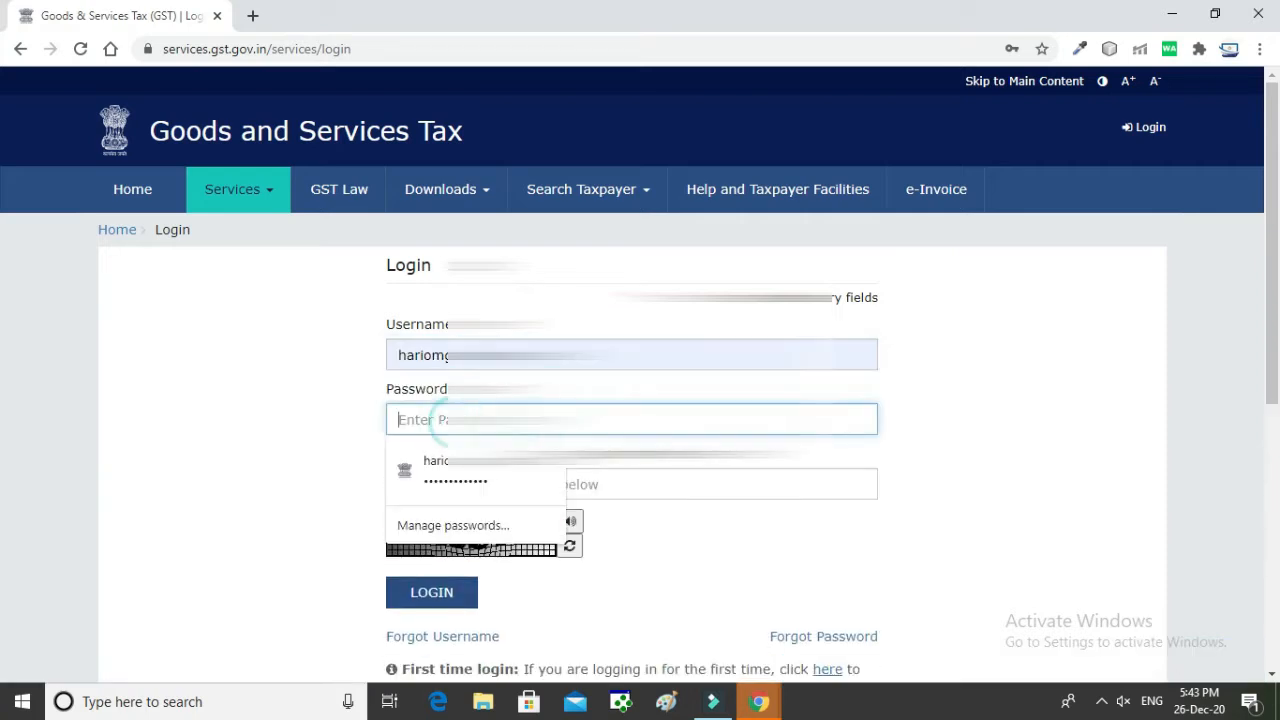
click(471, 474)
click(466, 484)
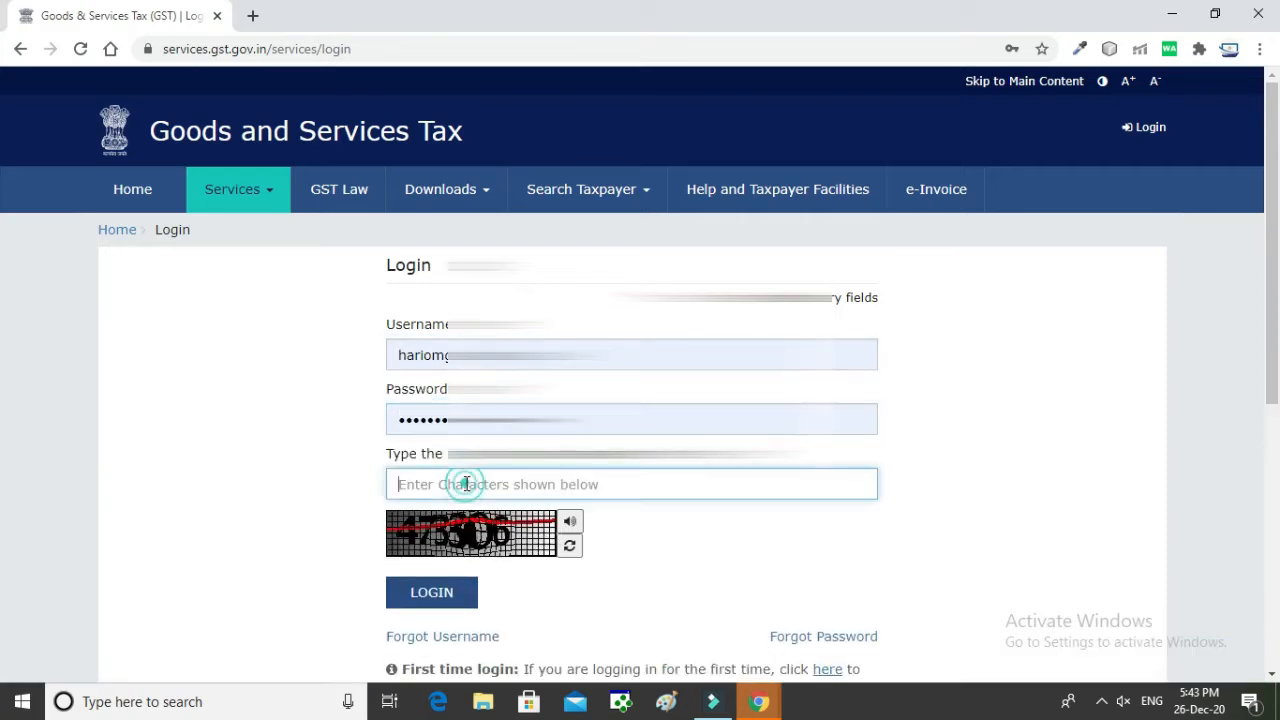
text(473306)
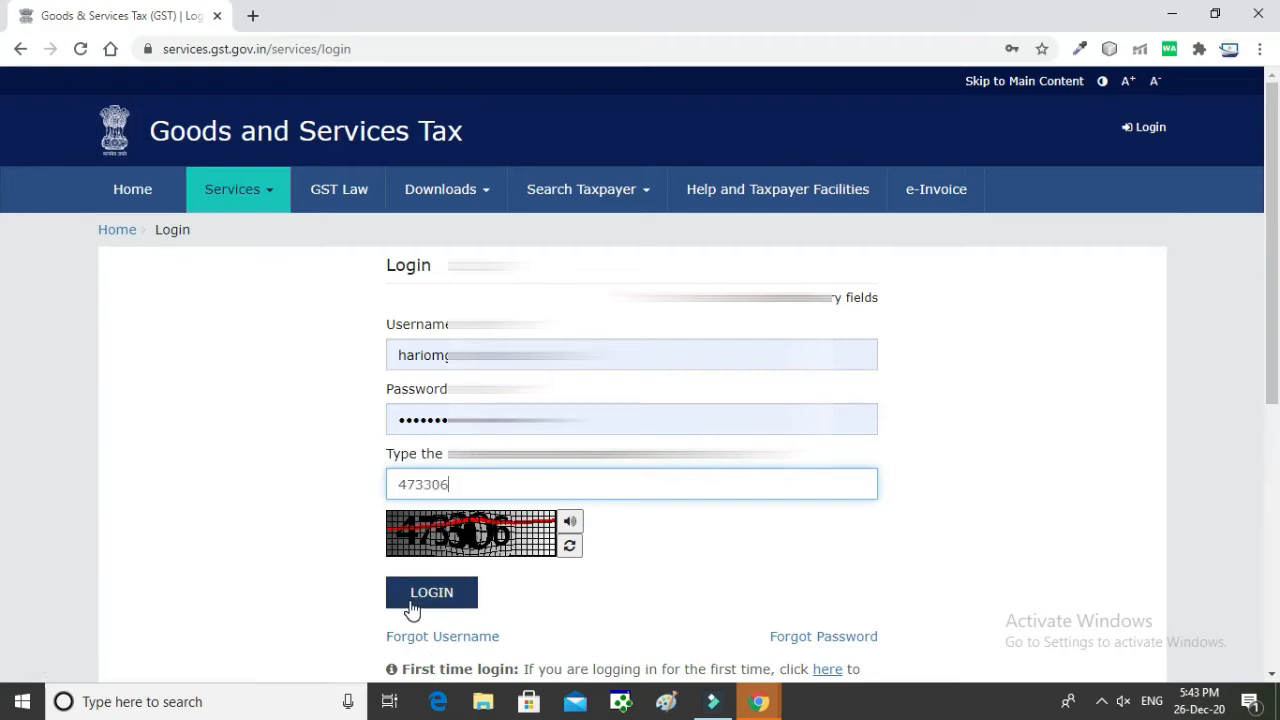
click(414, 603)
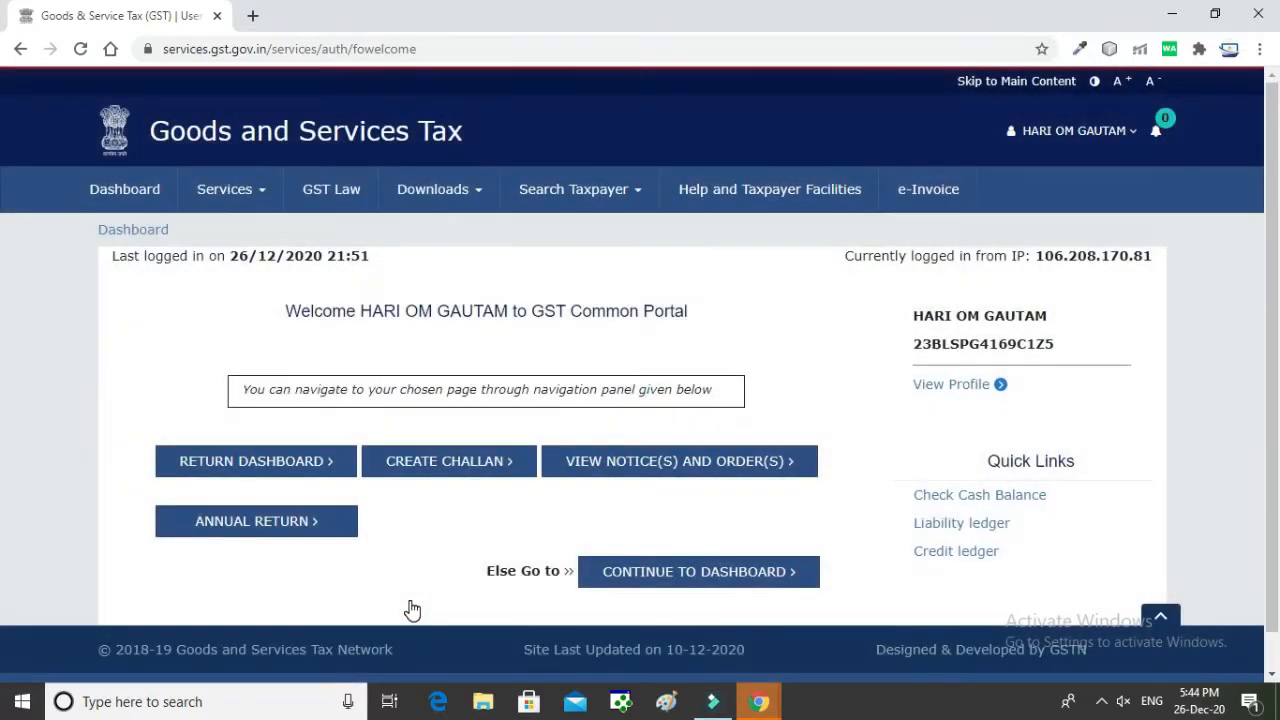
Step: From the Returns Dashboard, pick October of 2020-21 and open the GSTR2A download
click(285, 479)
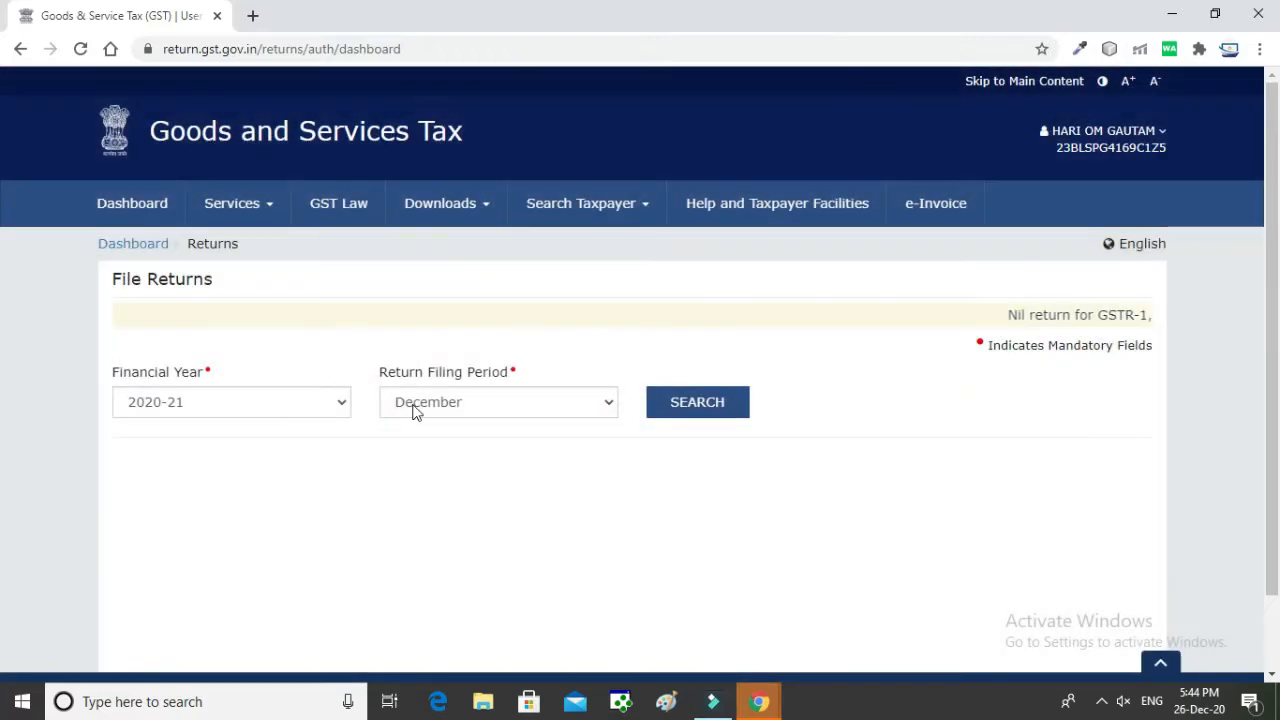
click(416, 410)
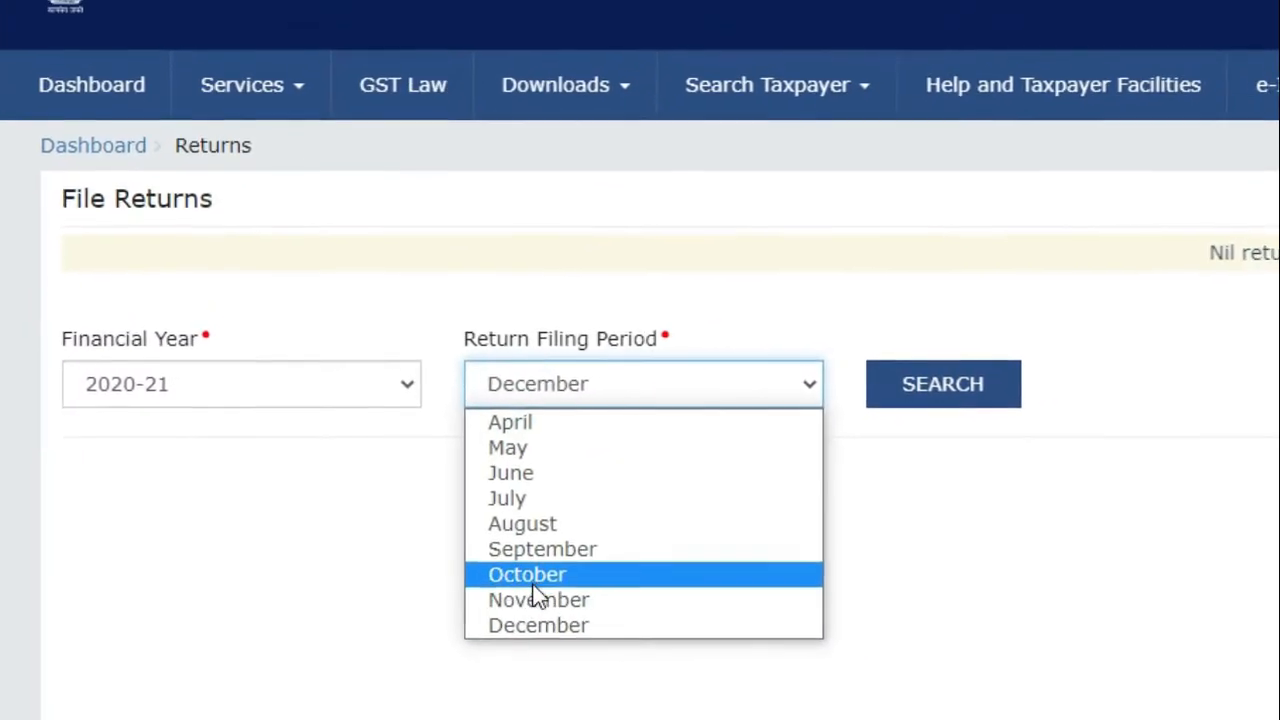
click(532, 580)
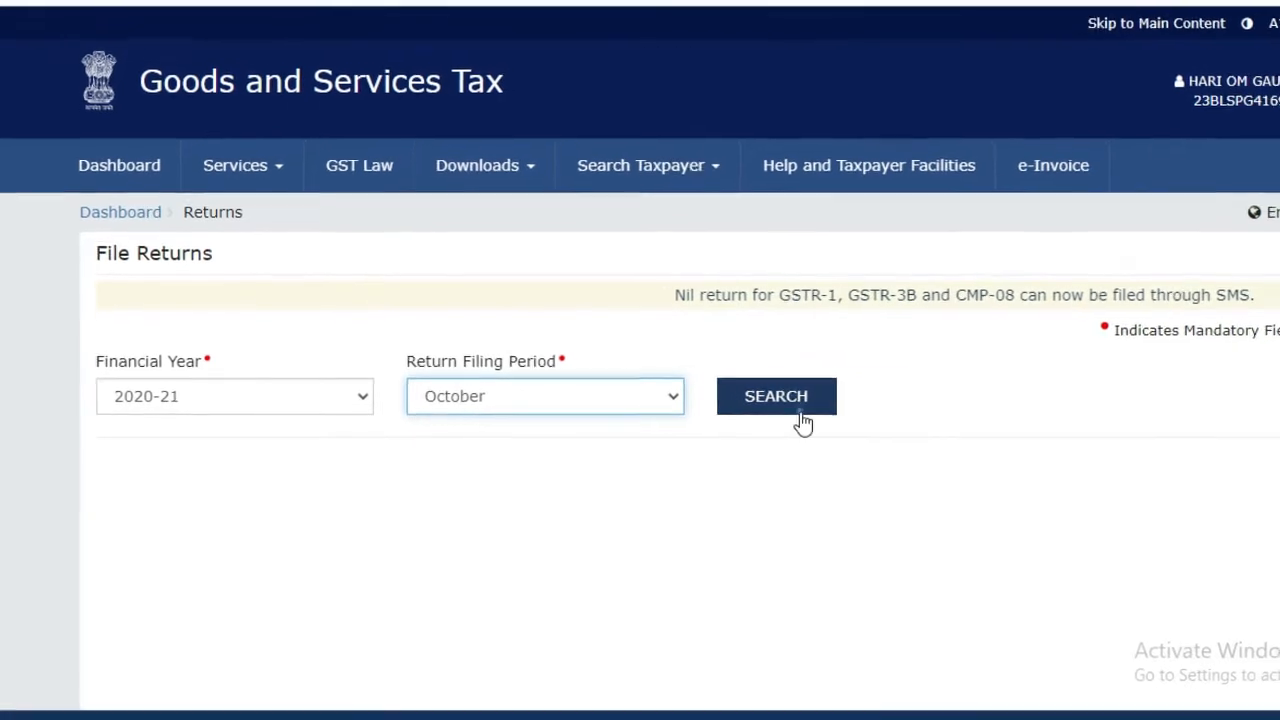
click(803, 423)
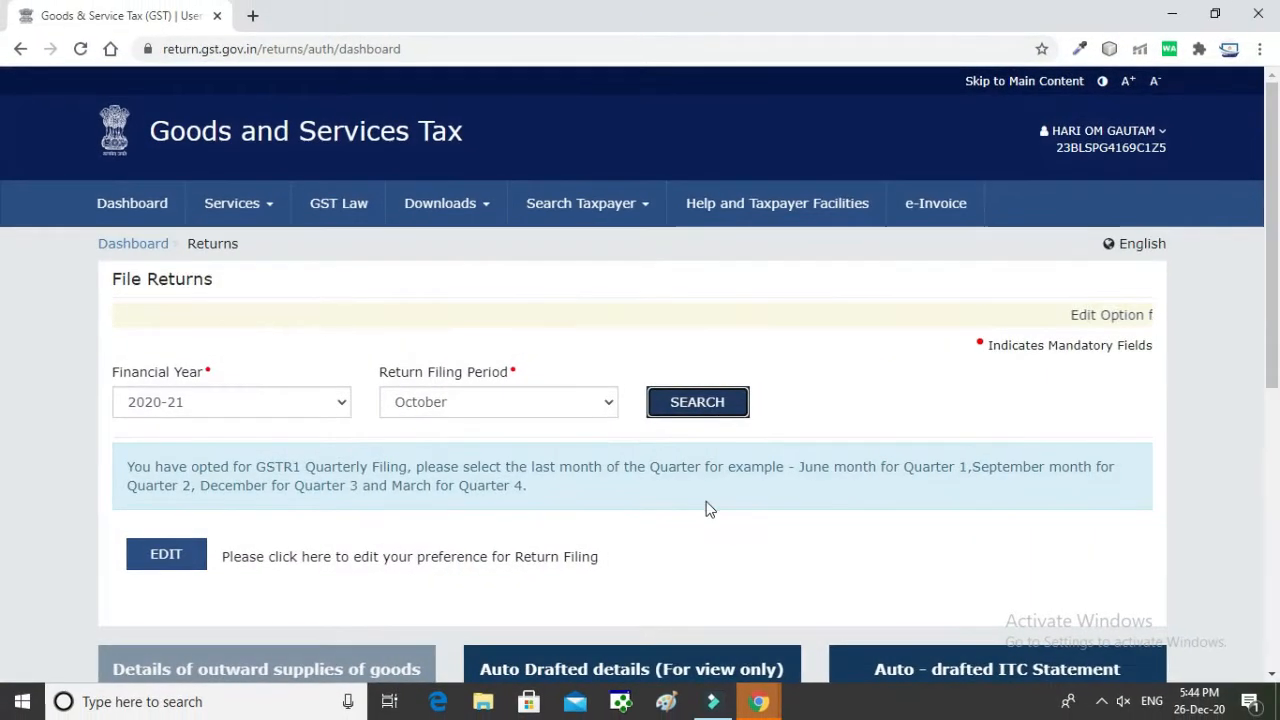
click(743, 526)
scroll(725, 530, down, 3)
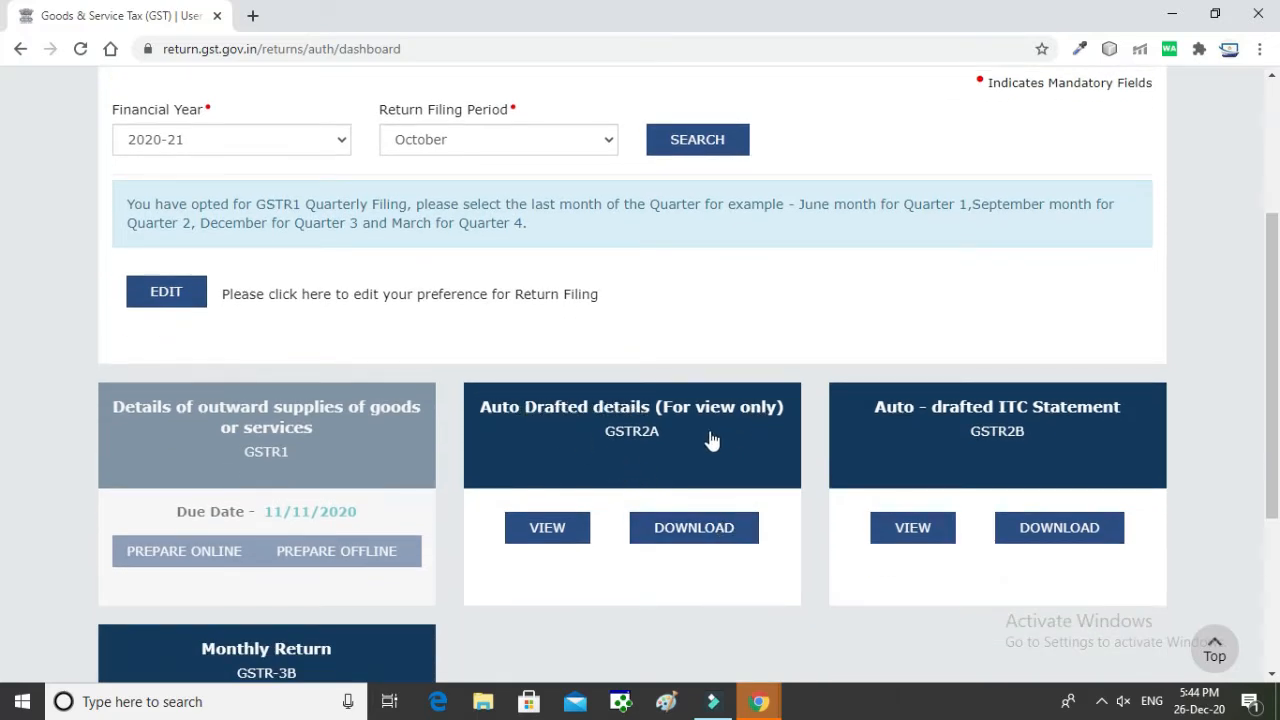
click(686, 540)
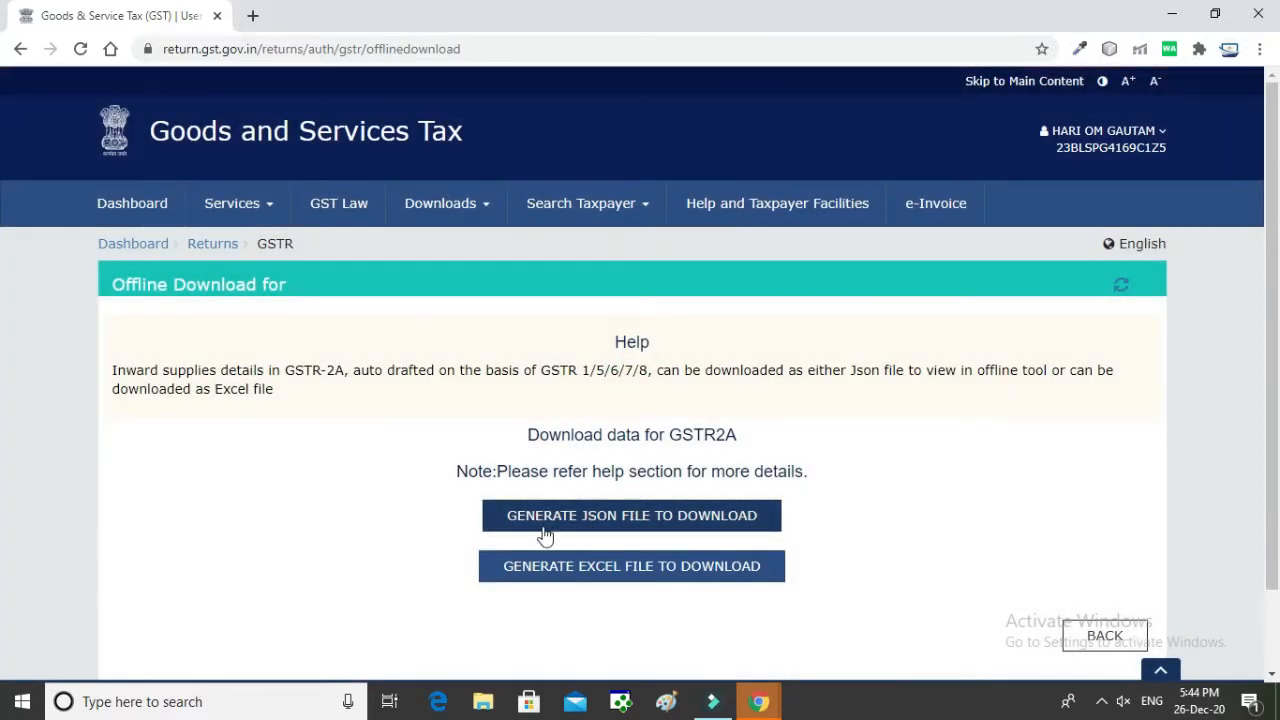
Step: Generate the GSTR2A JSON and download File 1 as a returns zip archive
click(555, 518)
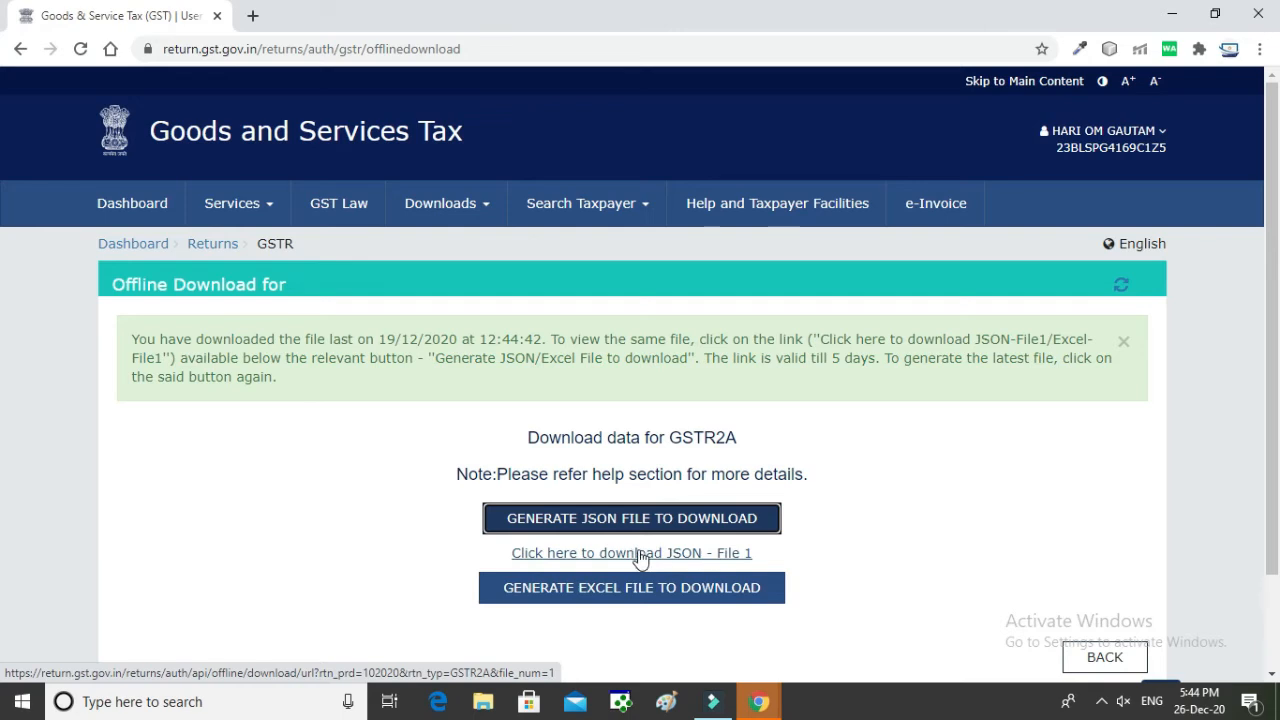
click(671, 560)
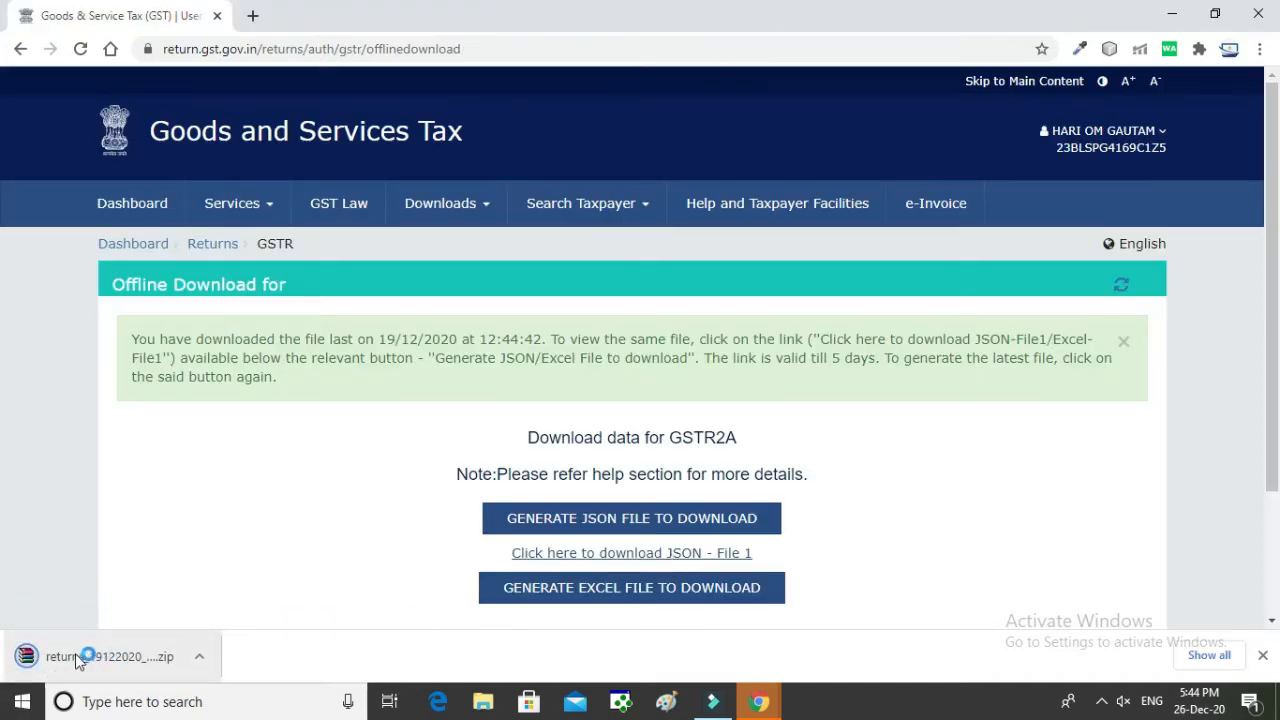
click(130, 663)
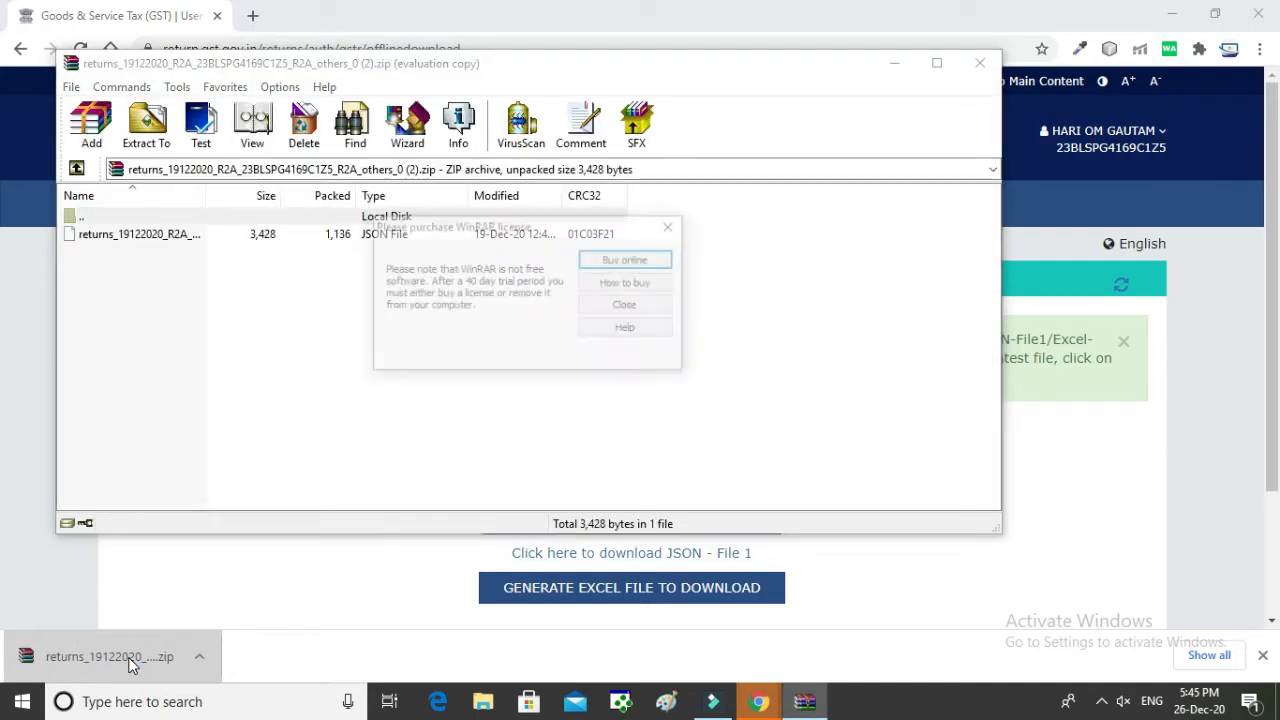
Step: Extract the GSTR2A JSON from the zip to the Desktop, overwriting the existing copy, then close WinRAR
click(628, 305)
click(146, 143)
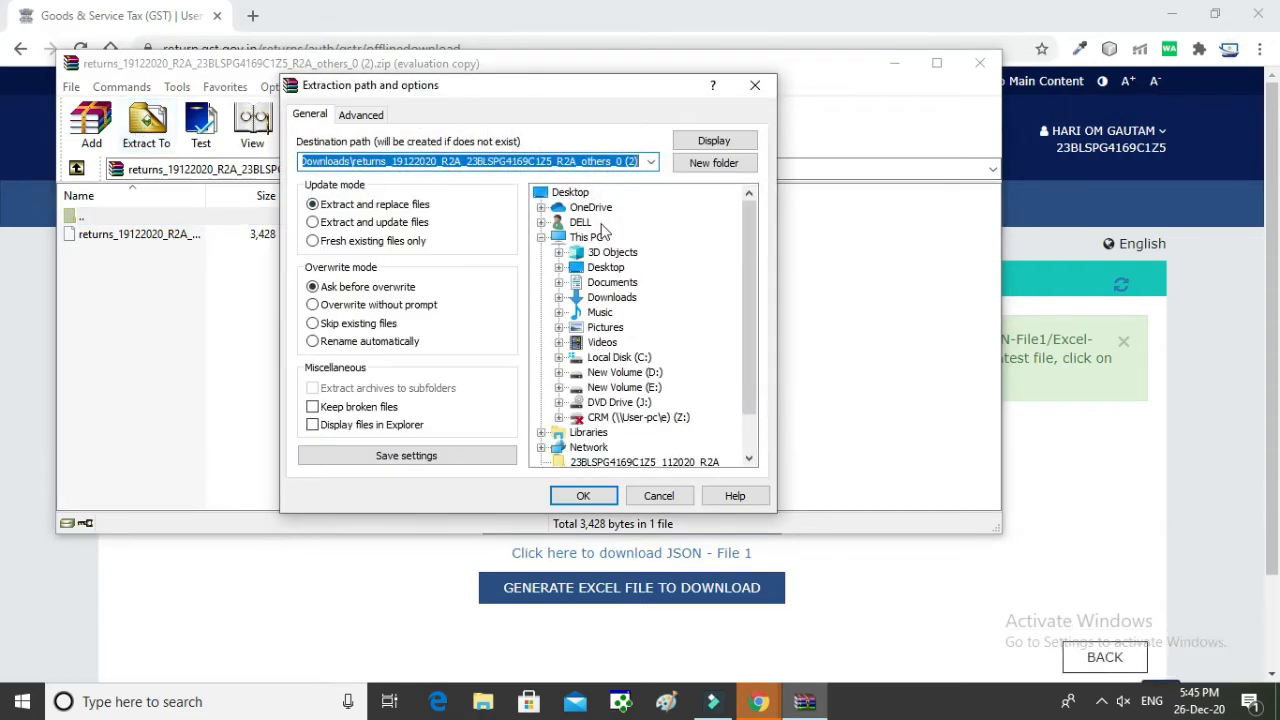
click(578, 195)
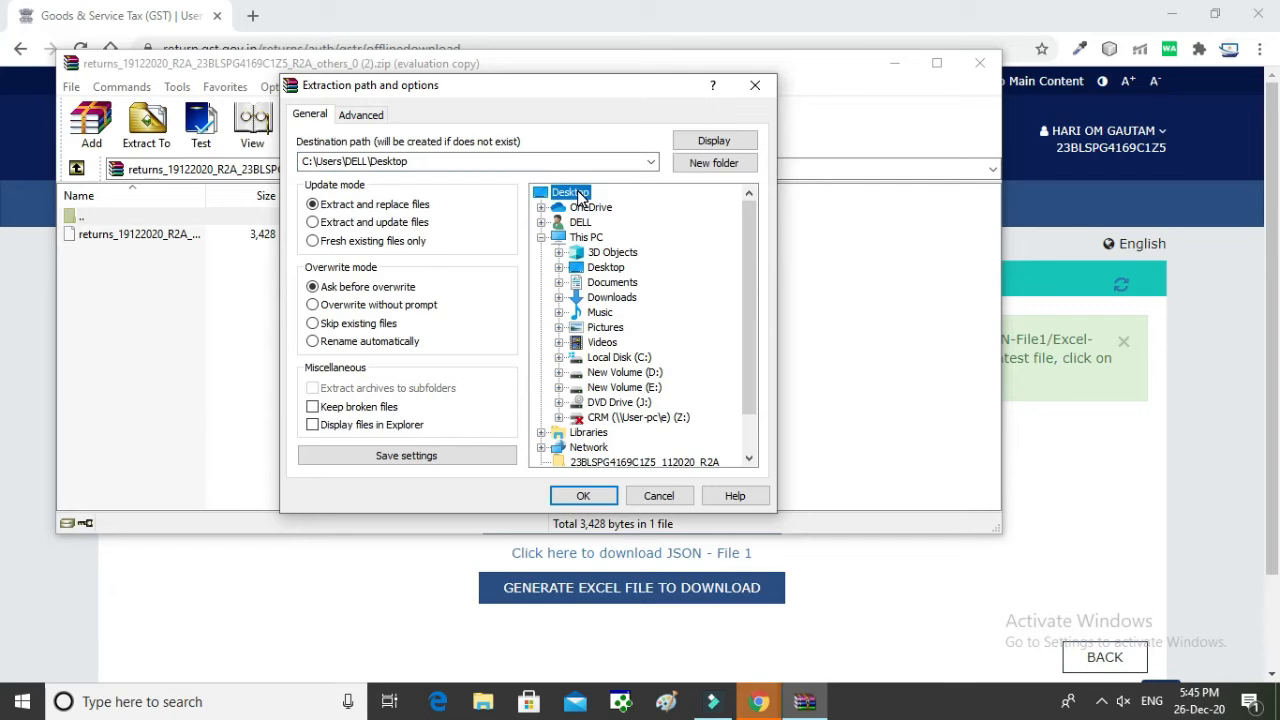
click(588, 497)
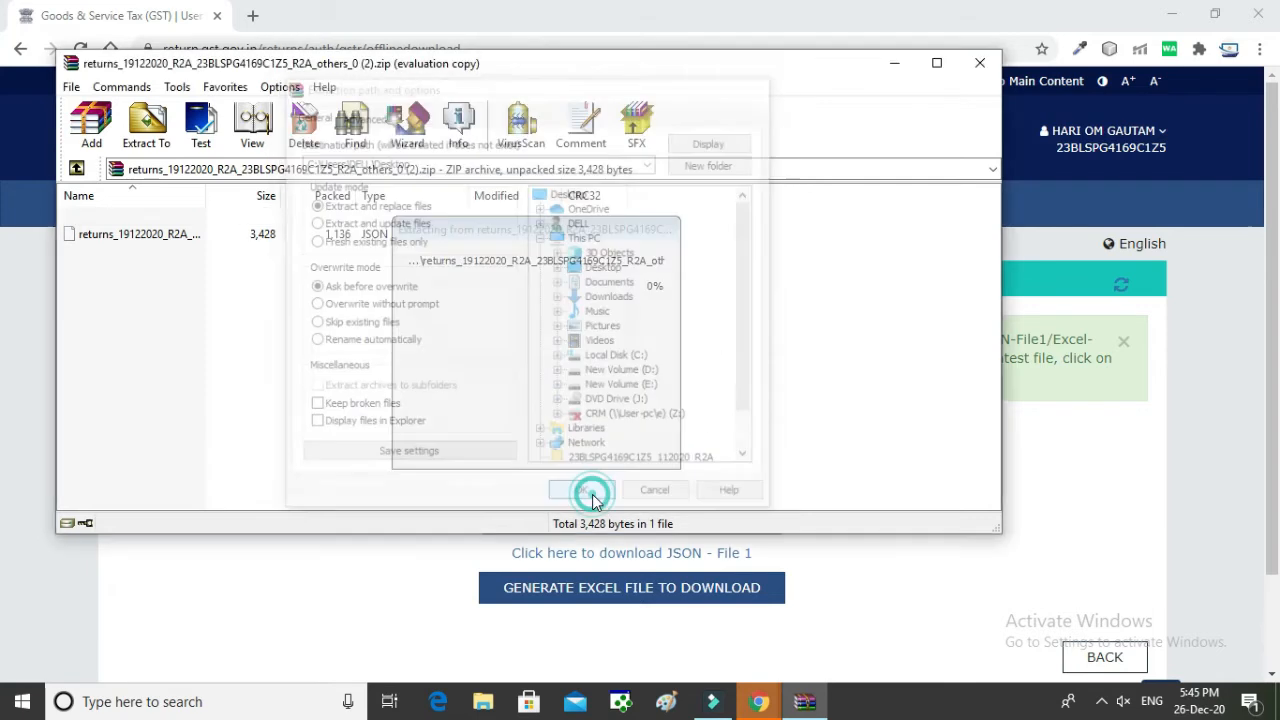
click(495, 399)
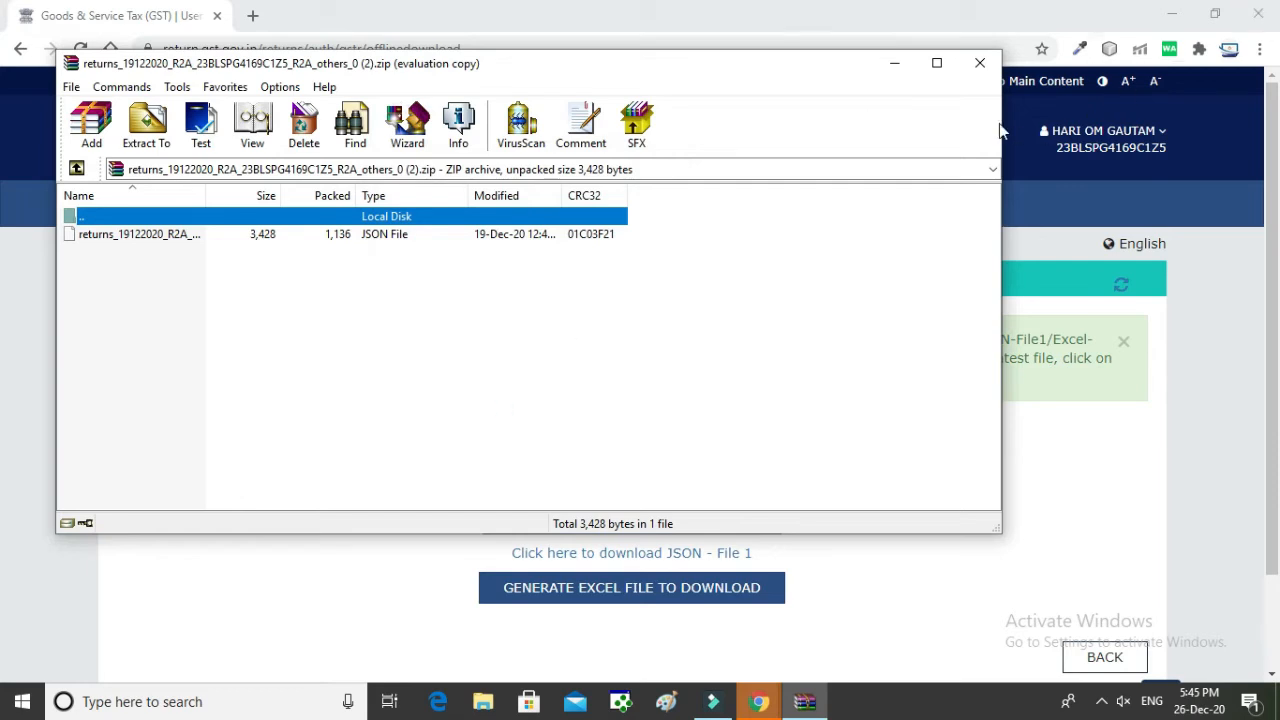
click(980, 66)
click(1173, 13)
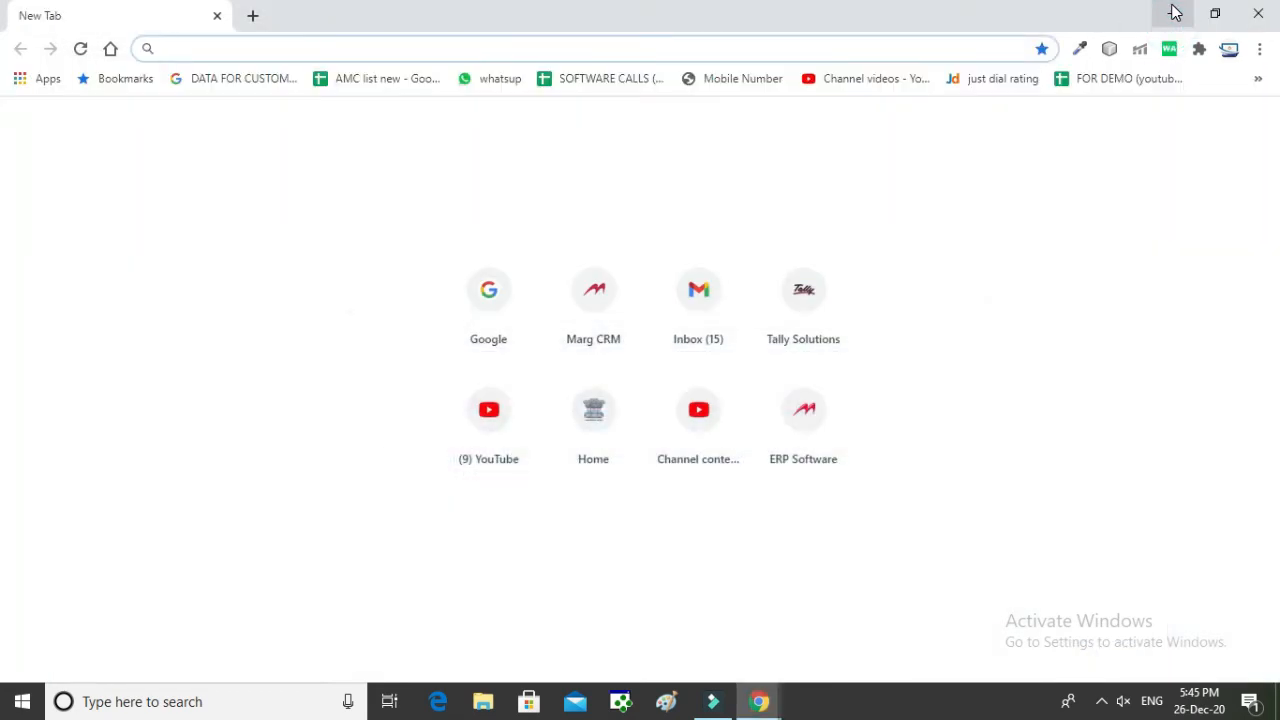
Step: Minimize the browser to reveal the extracted returns file and launch Data House from the desktop
click(1173, 13)
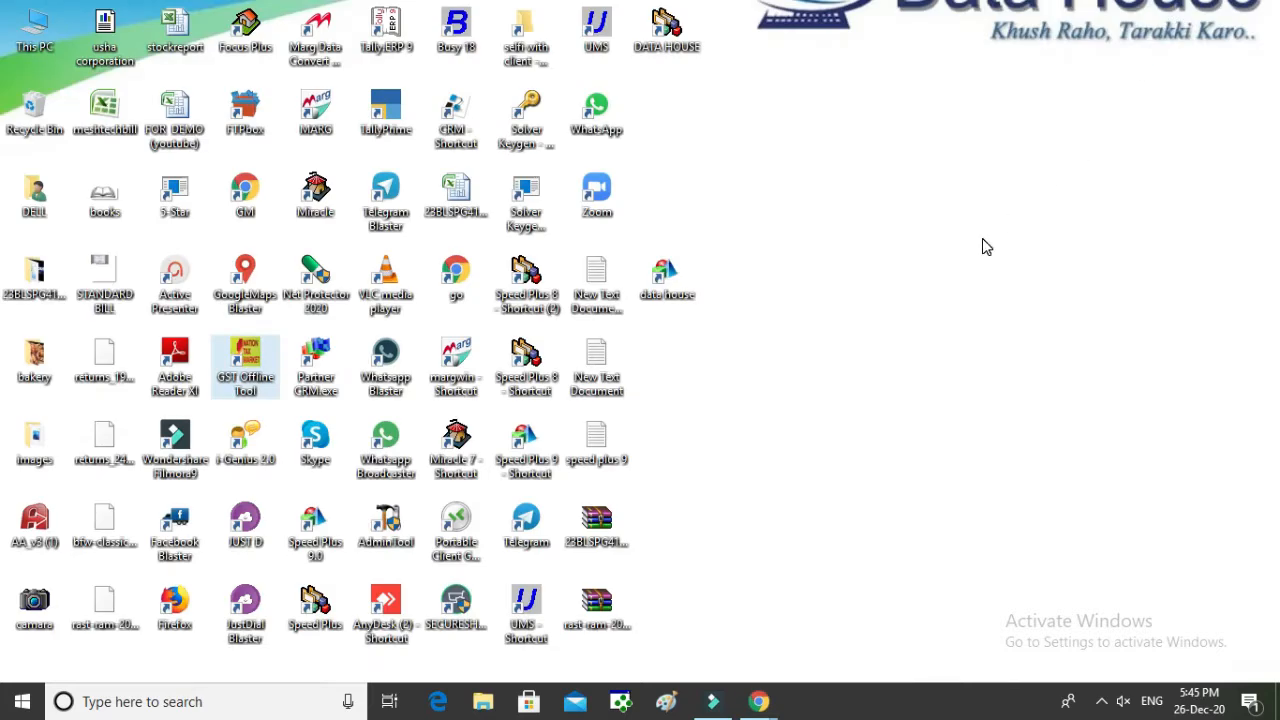
click(720, 372)
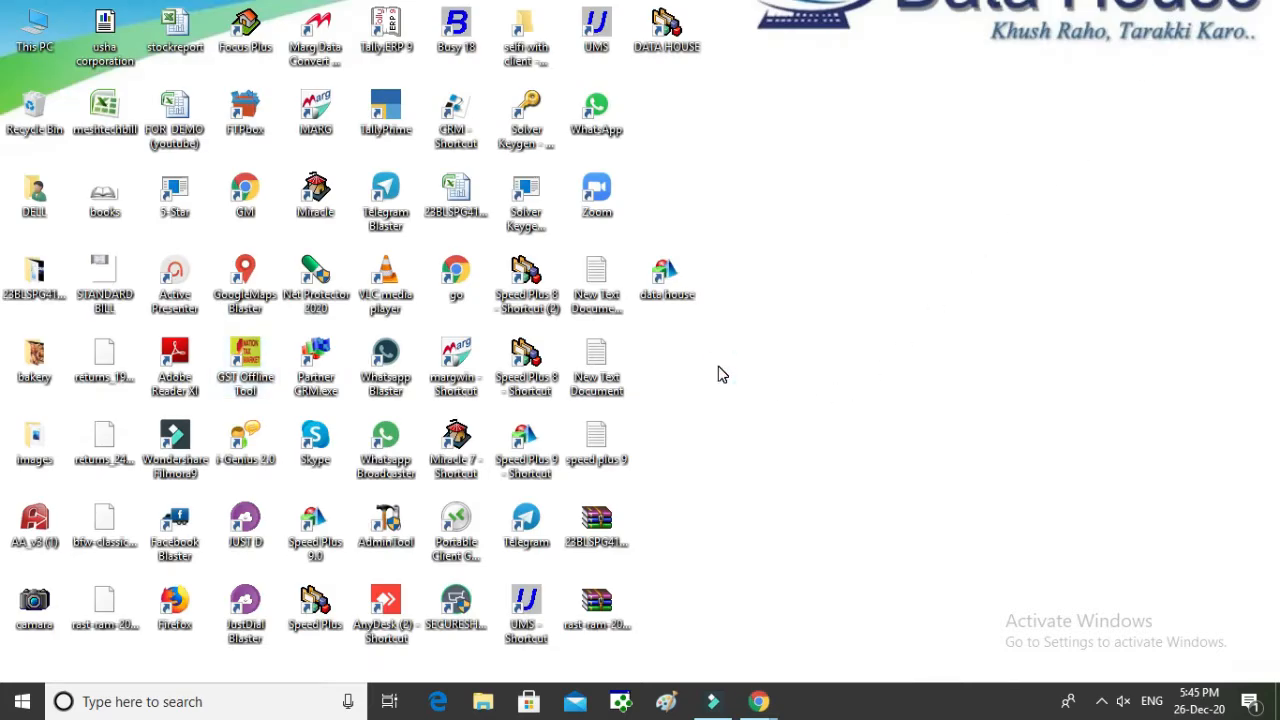
click(110, 365)
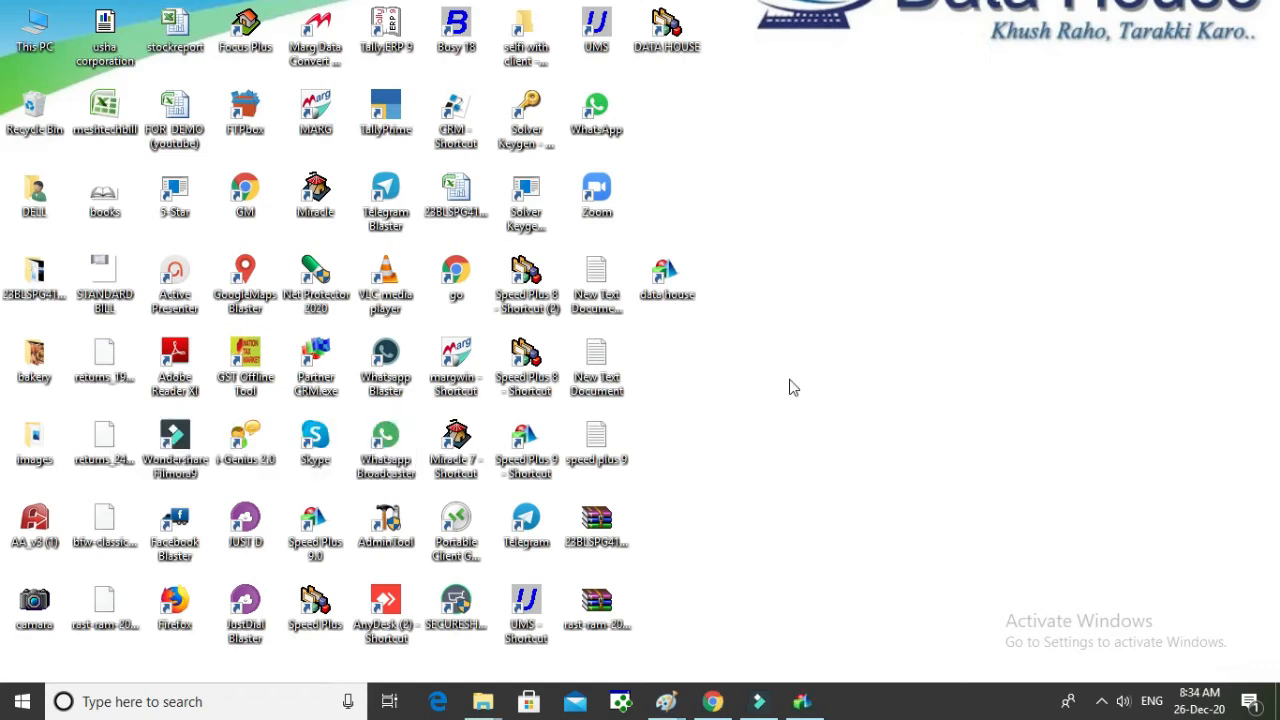
click(673, 283)
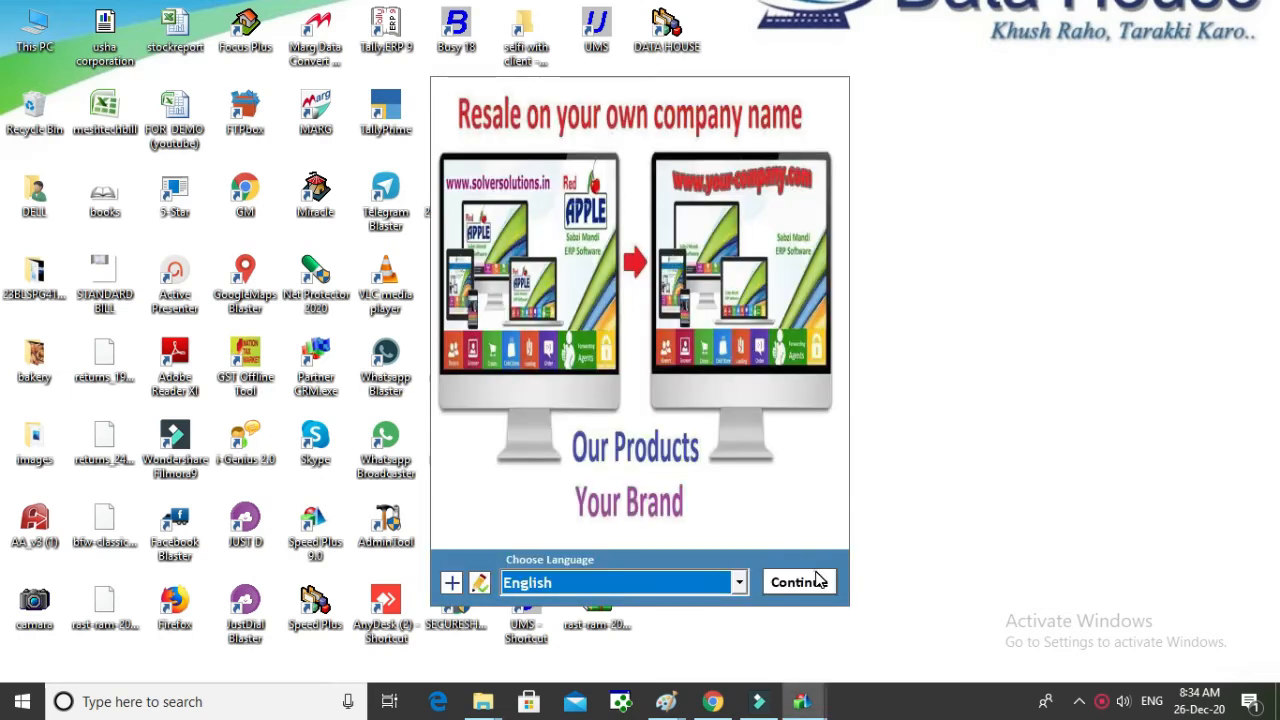
Step: Continue in English, open DATA HOUSE TECHNOLOGY and log in as the super user
click(816, 581)
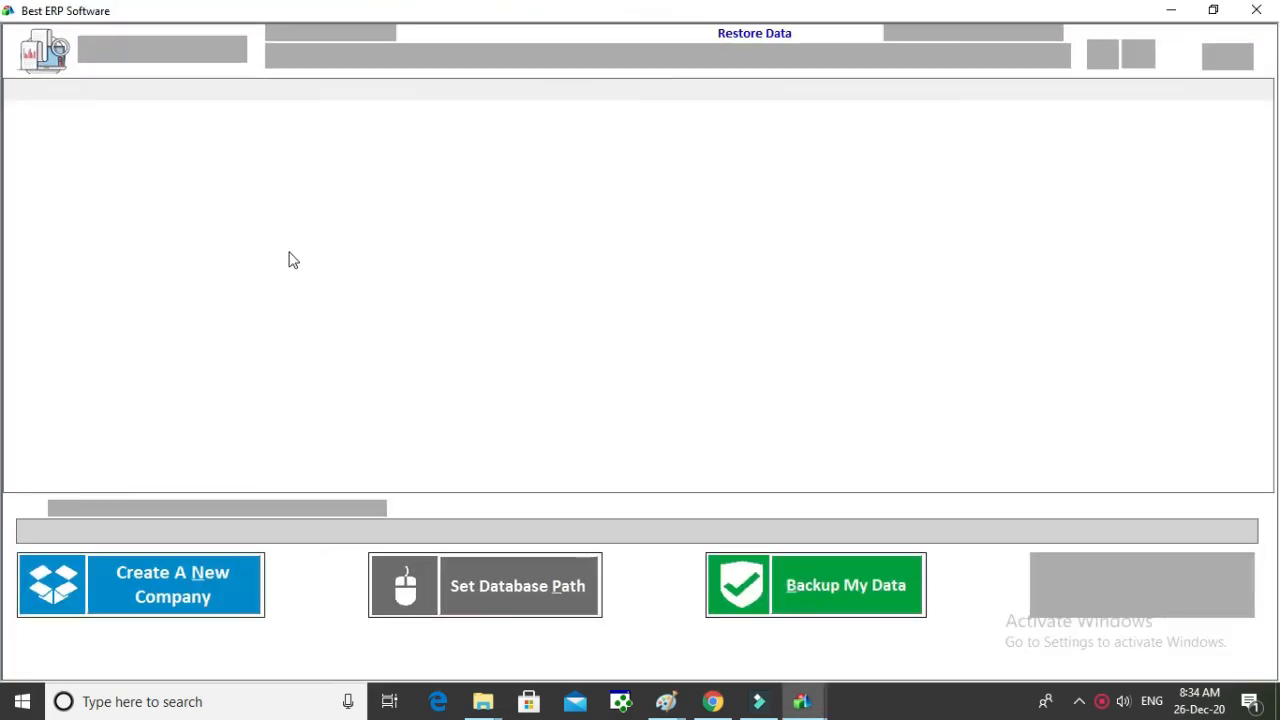
click(102, 134)
double_click(102, 137)
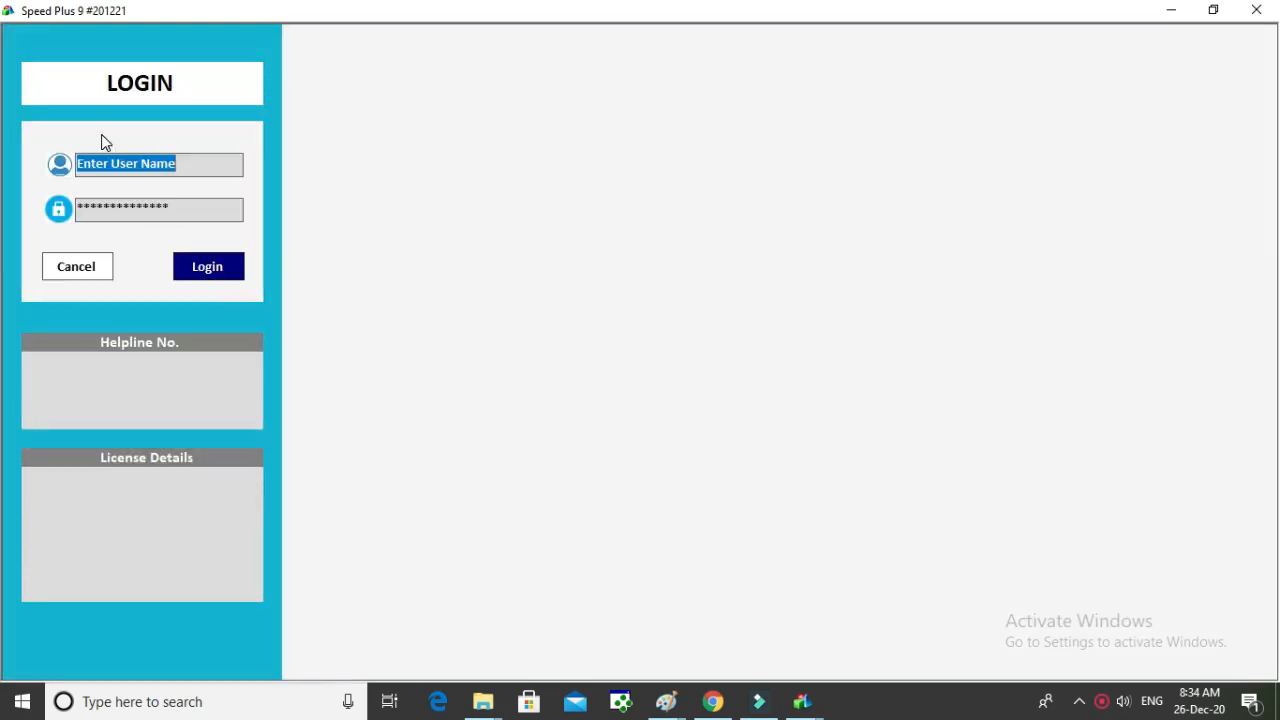
text(1)
key(Tab)
text(1)
key(Return)
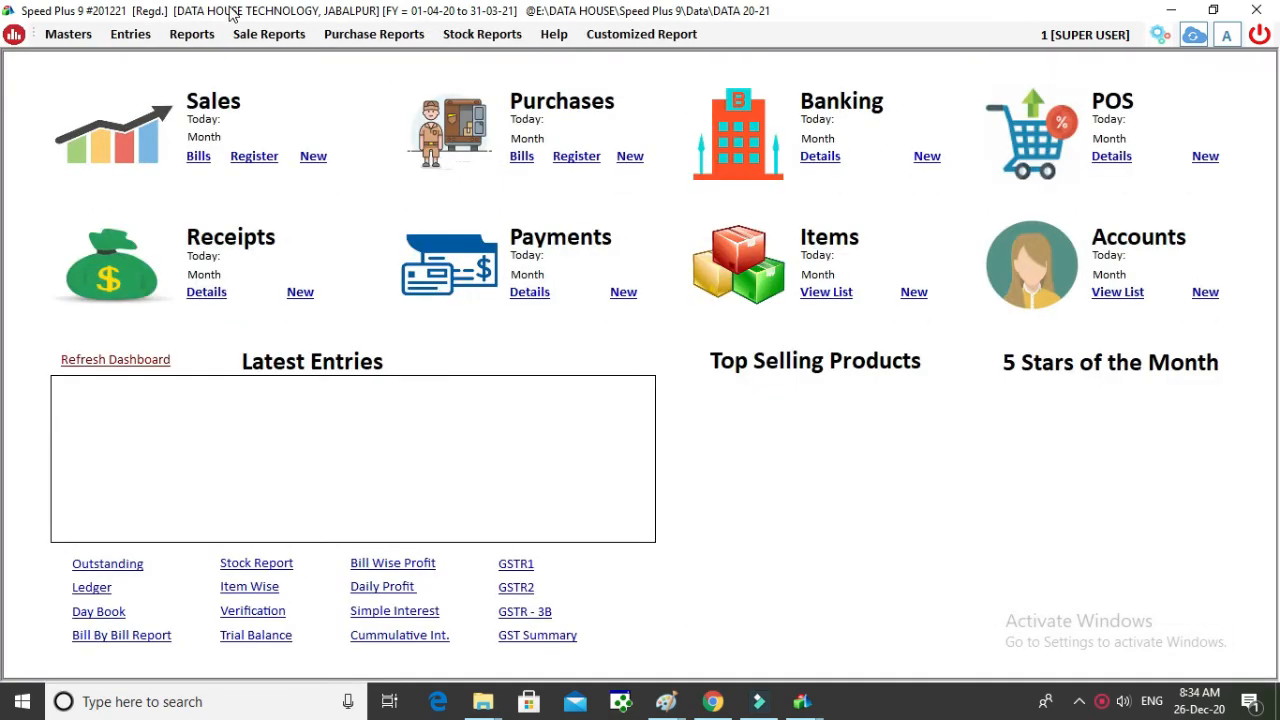
Step: Refresh the dashboard figures and open Reports > GST Returns > GSTR2A - Reconciliation
click(197, 38)
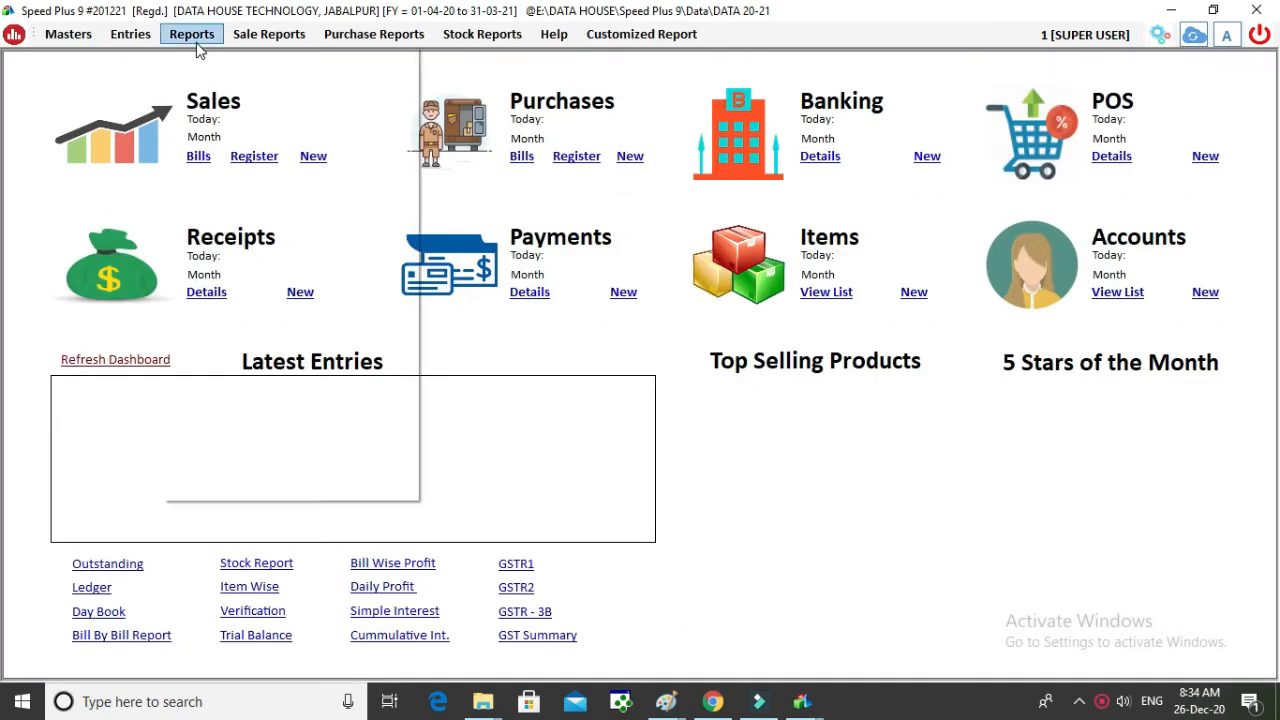
click(4, 402)
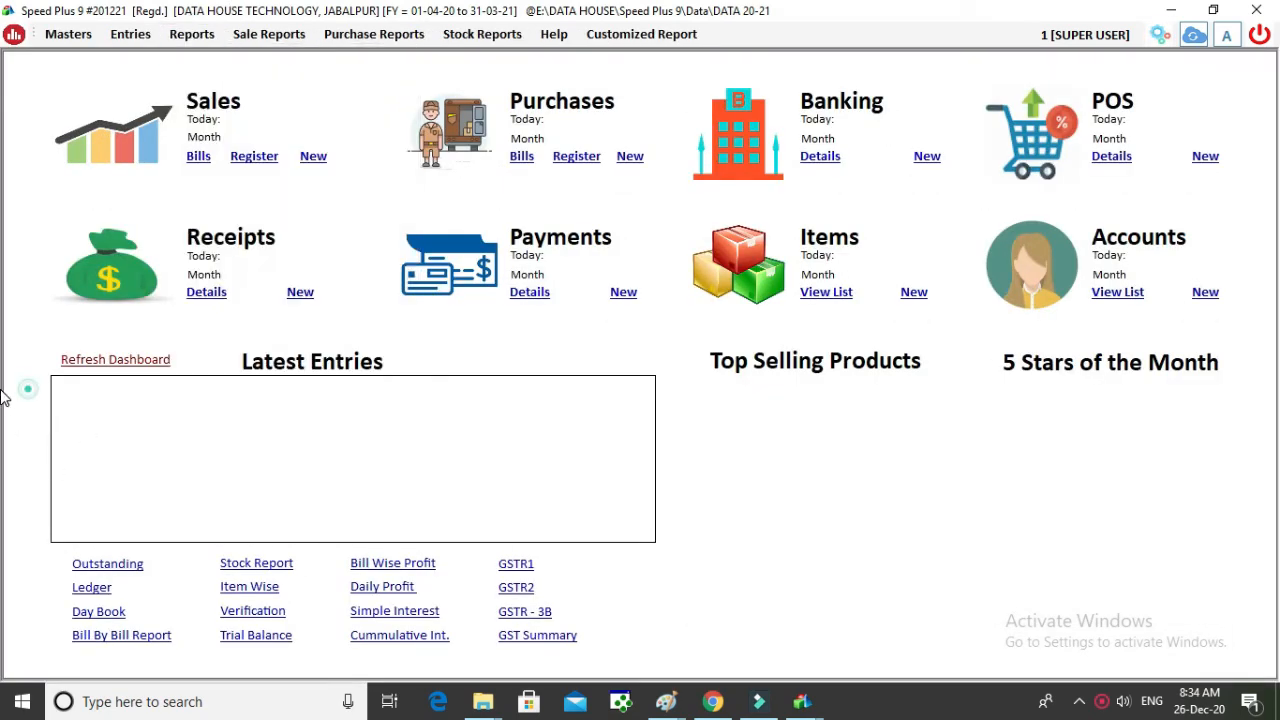
click(146, 368)
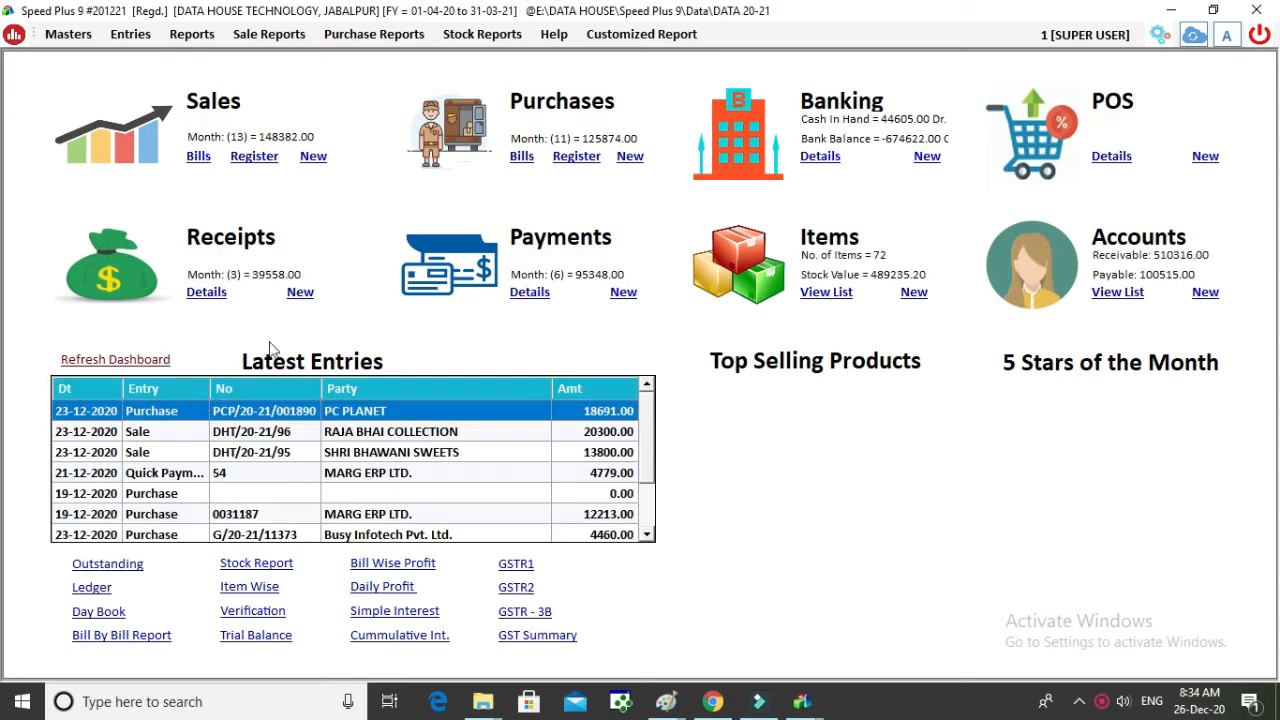
click(194, 36)
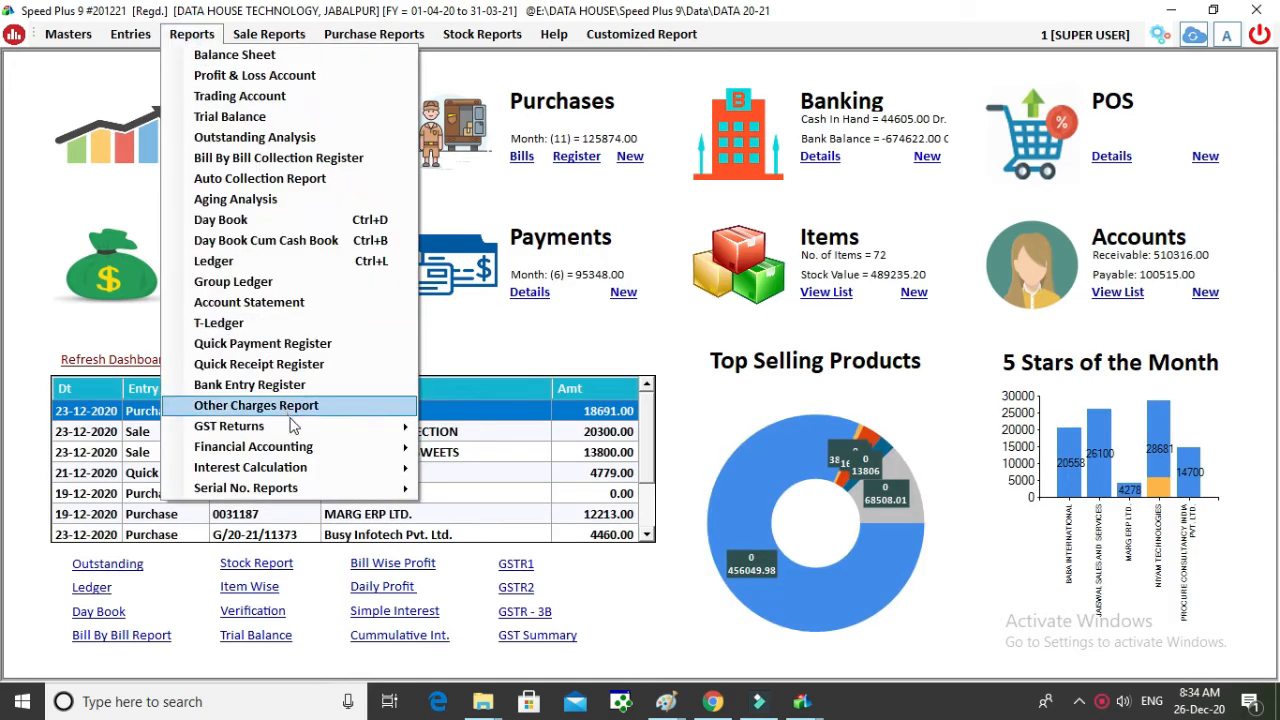
mouse_move(292, 426)
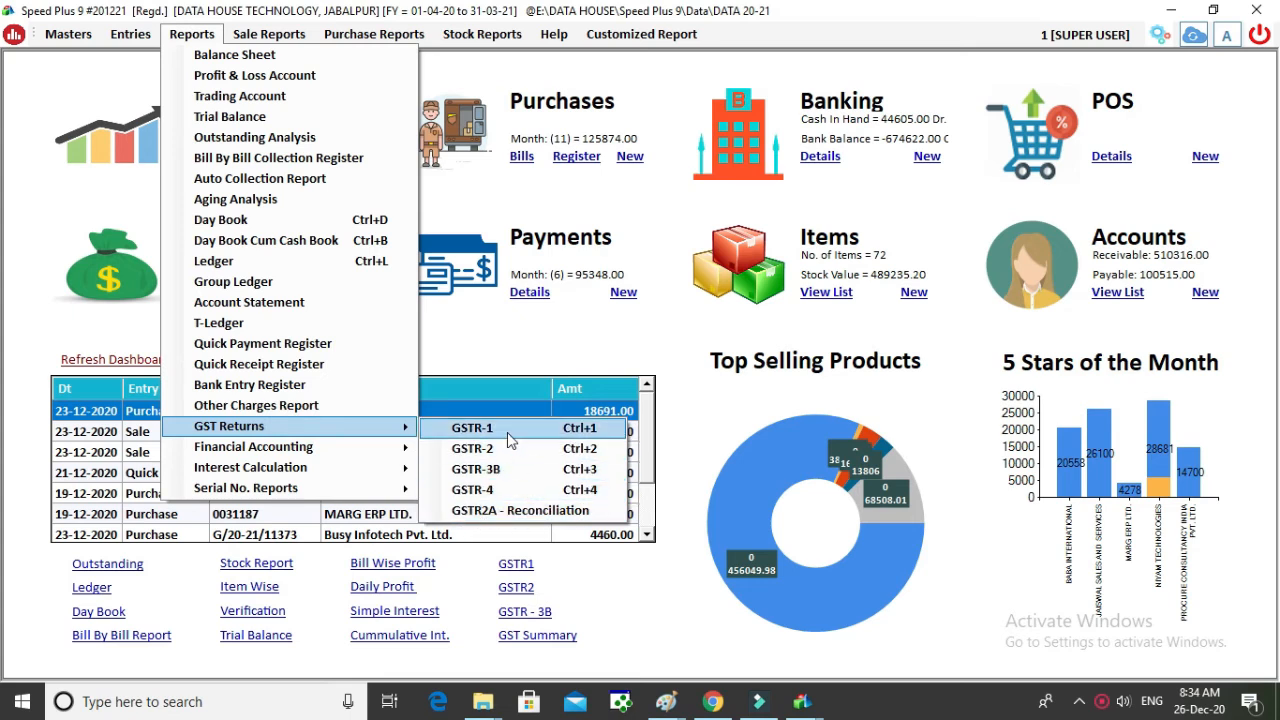
click(512, 513)
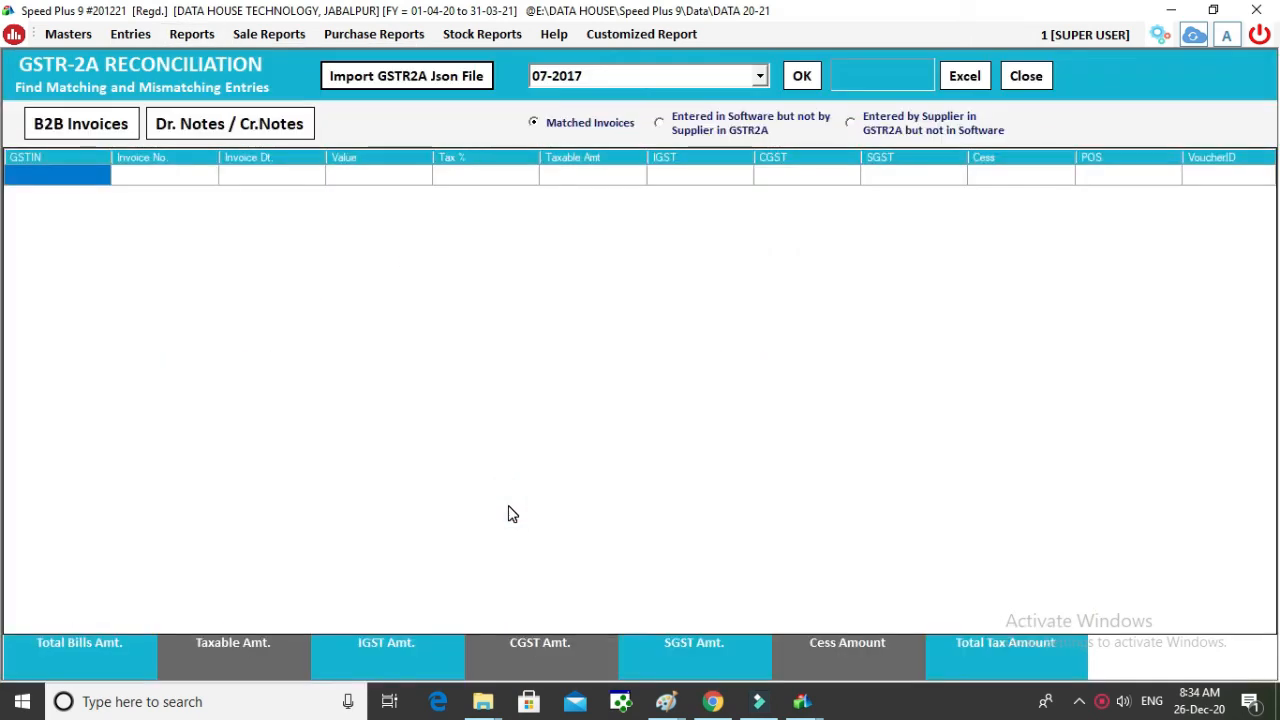
Step: Import the returns JSON from the Desktop and load the reconciliation for period 10-2020
click(430, 88)
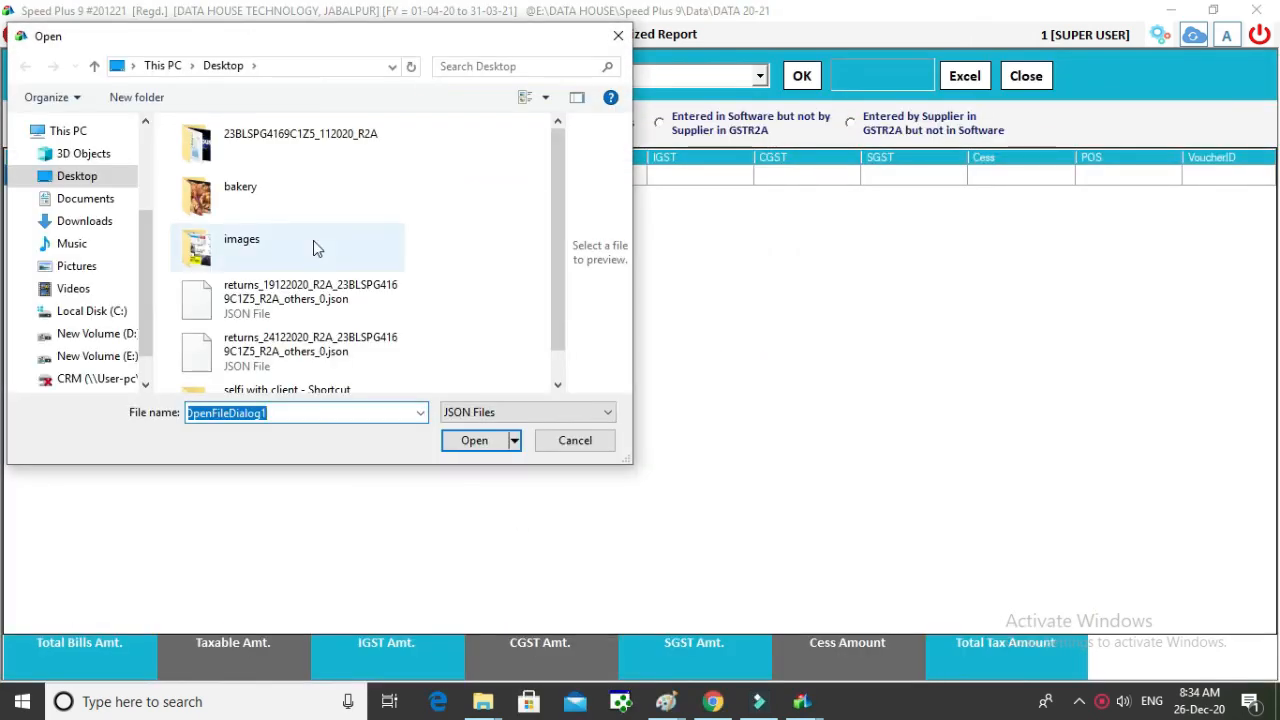
click(262, 300)
double_click(262, 302)
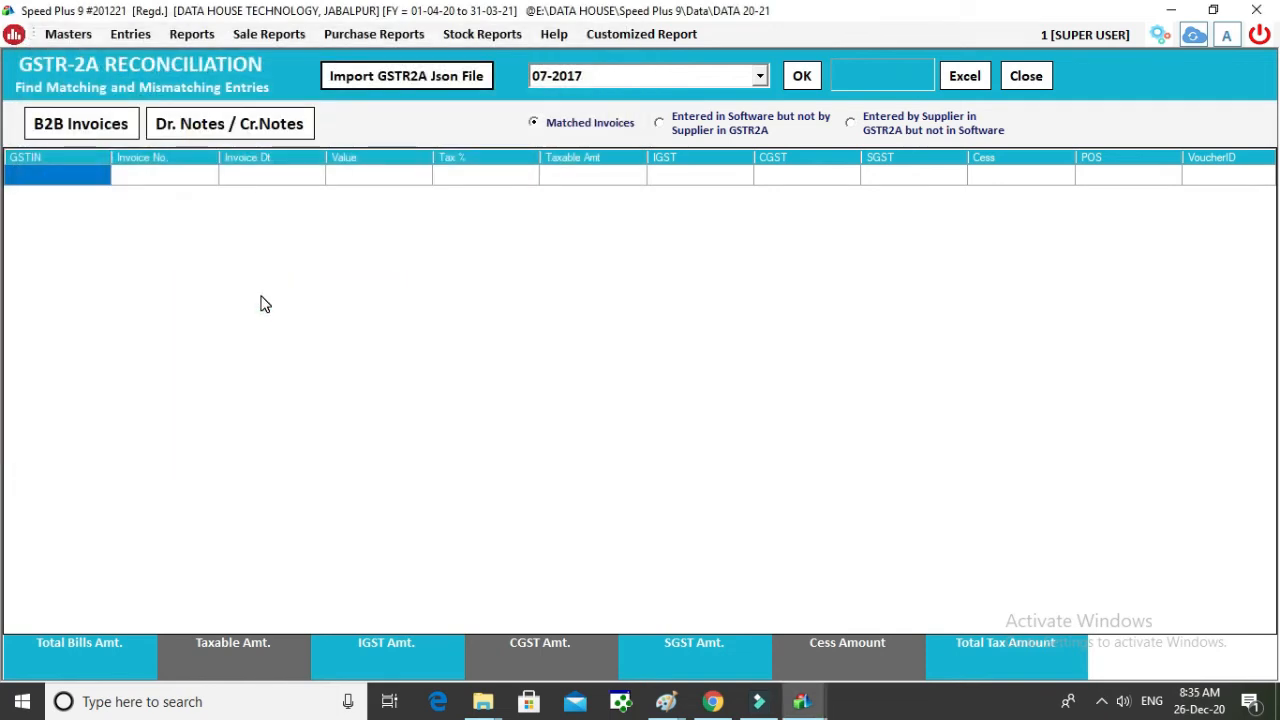
click(797, 86)
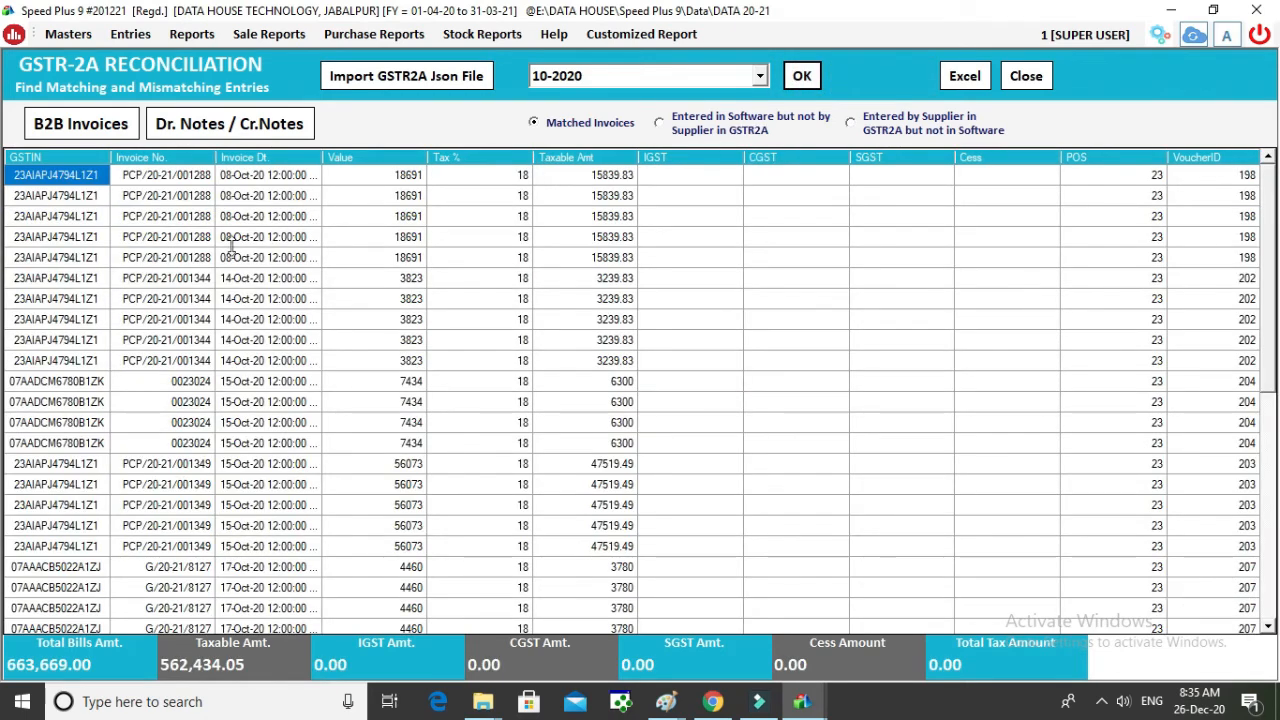
Step: List invoices in software but missing from GSTR2A, then inspect supplier-only invoice 0021690
drag(1268, 197, 1277, 465)
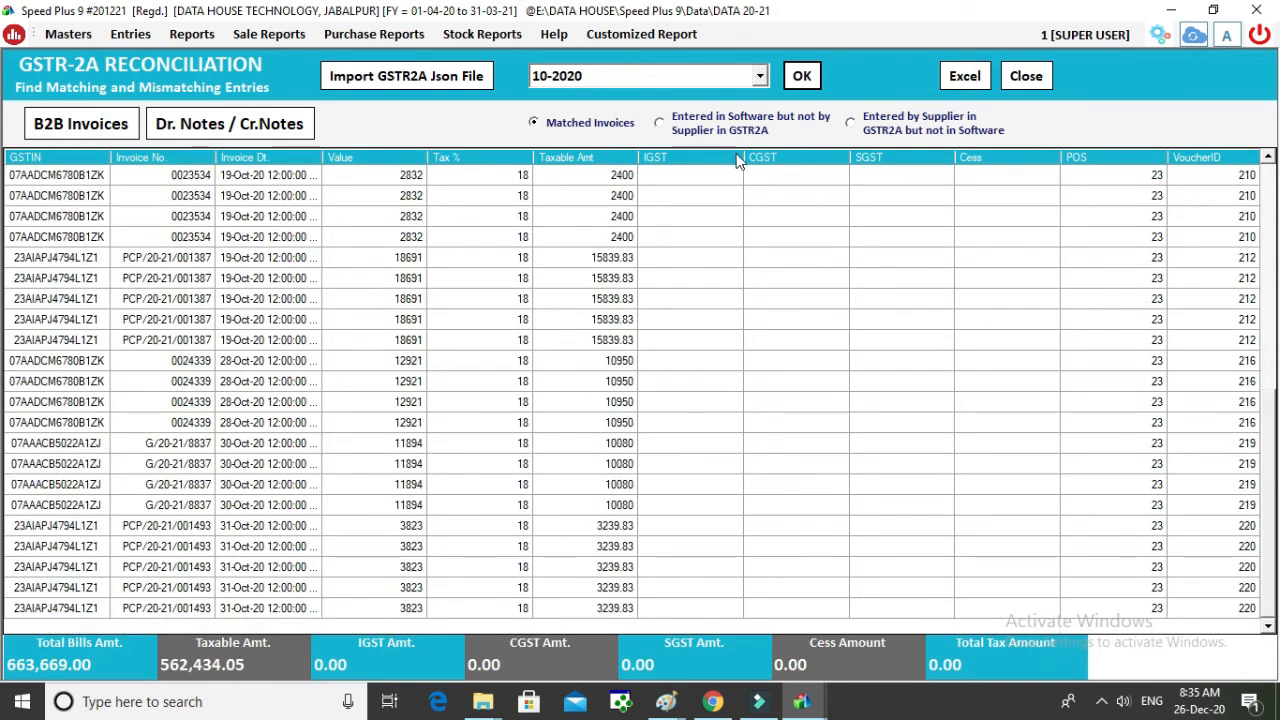
click(698, 133)
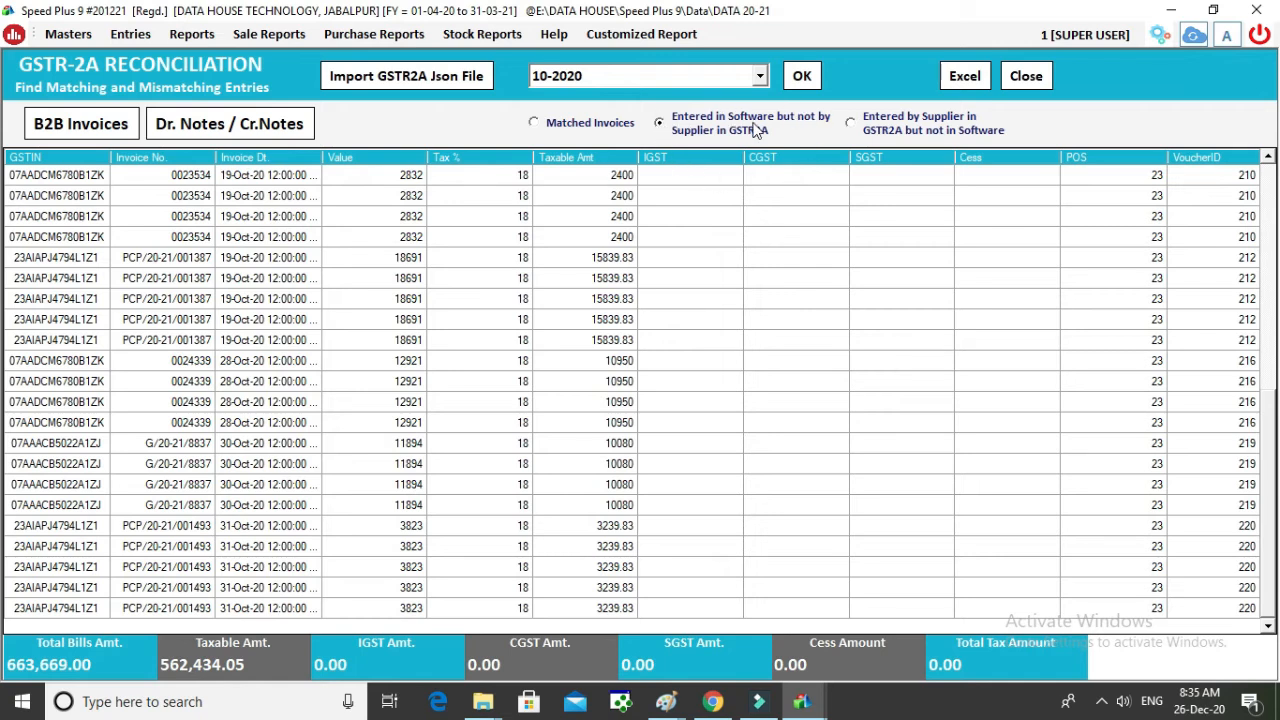
click(796, 83)
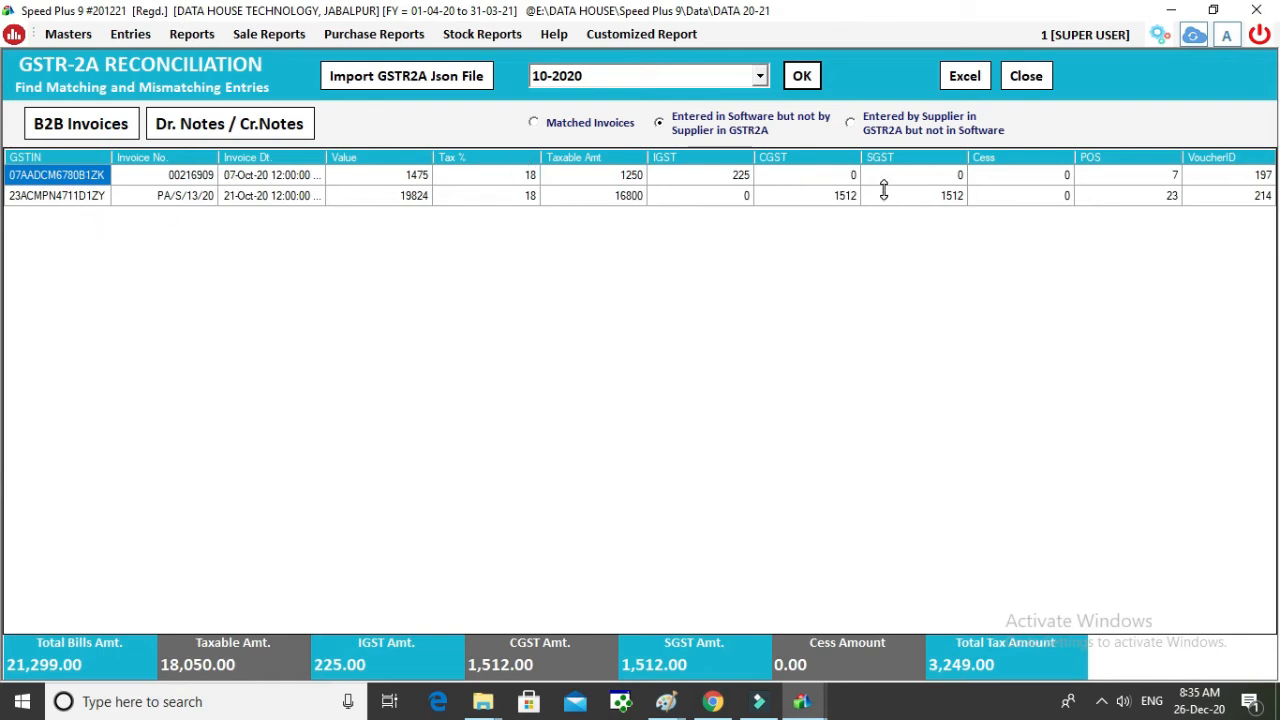
click(850, 124)
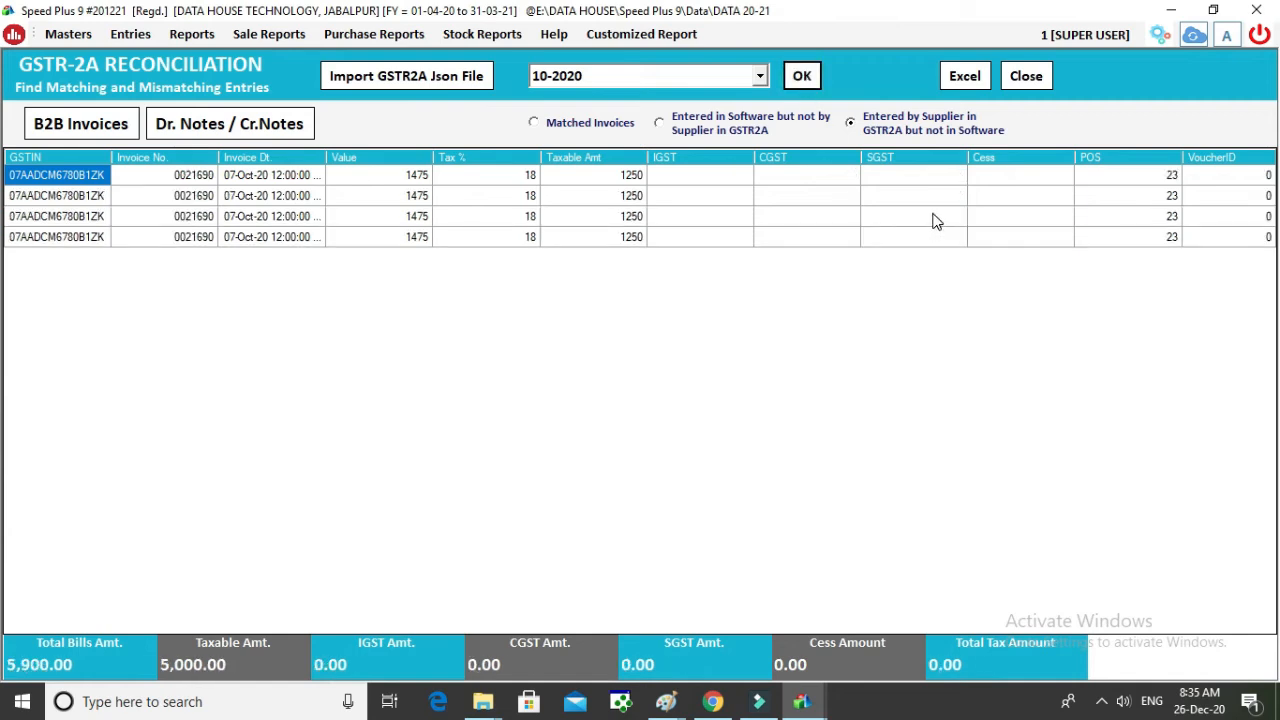
click(195, 179)
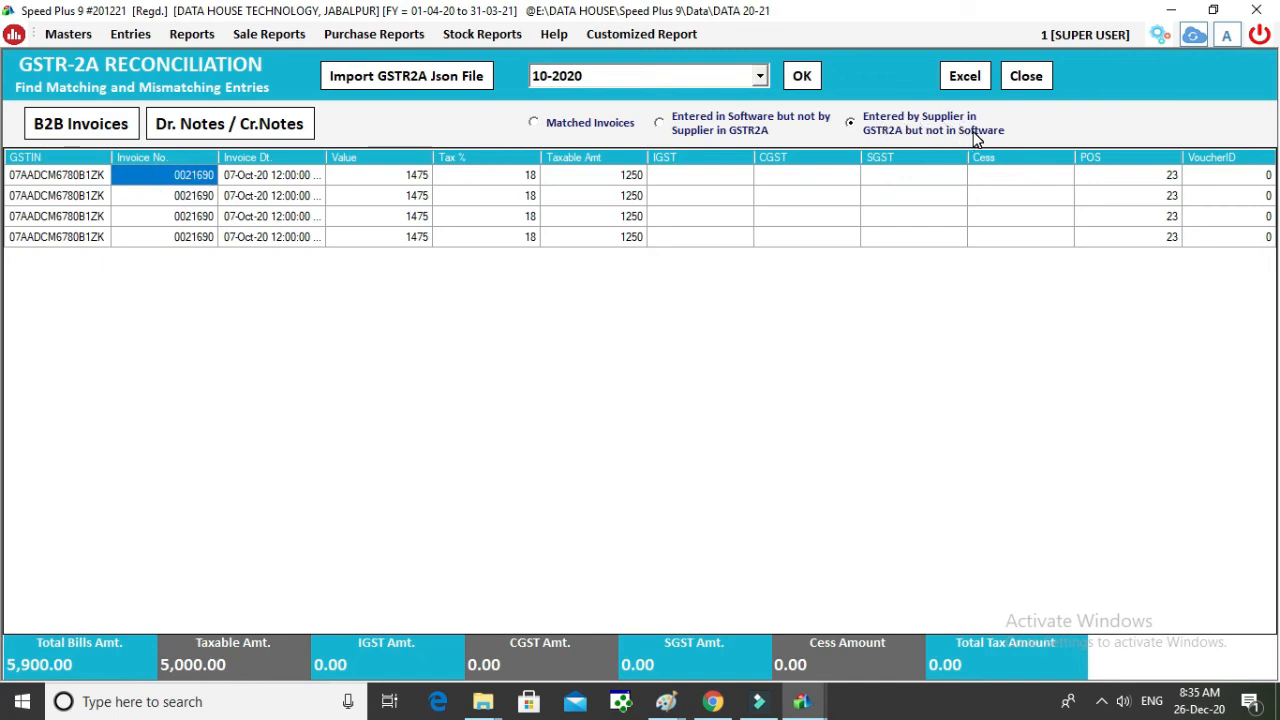
Step: Recheck software-only invoices, then reload the supplier-only list of four invoices (5,900.00) and export it to Excel
click(766, 126)
click(803, 86)
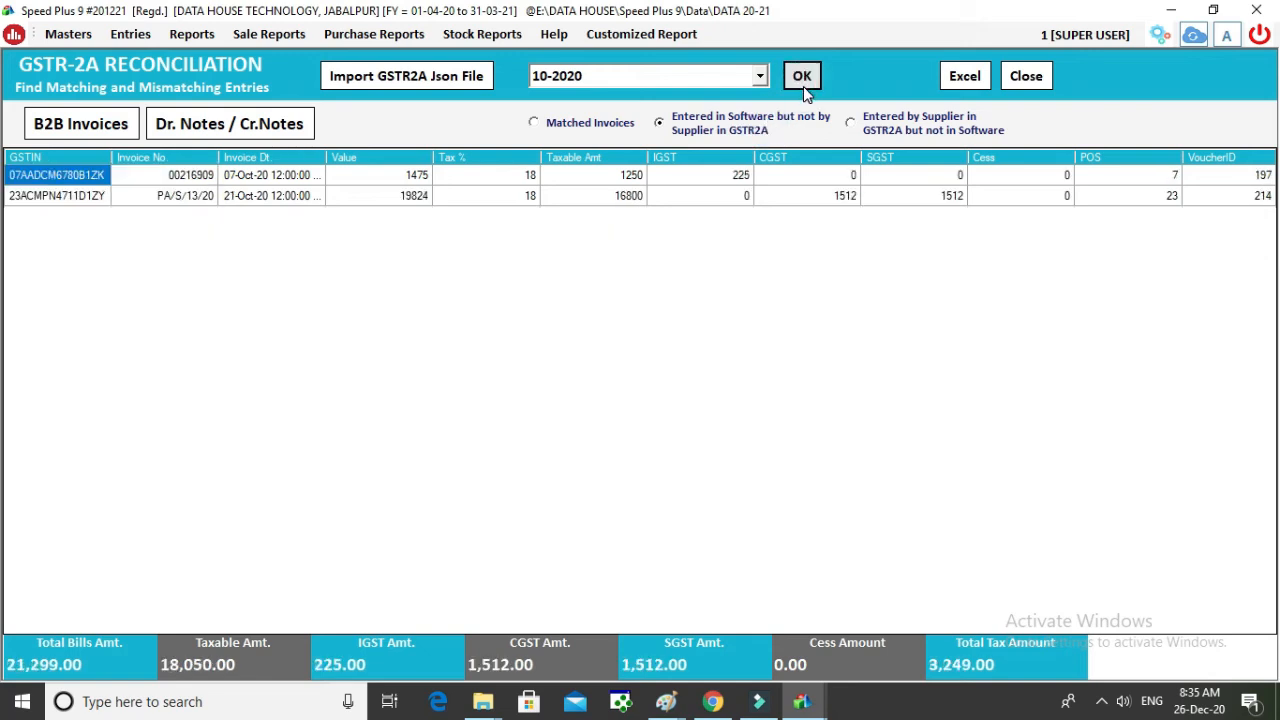
click(175, 184)
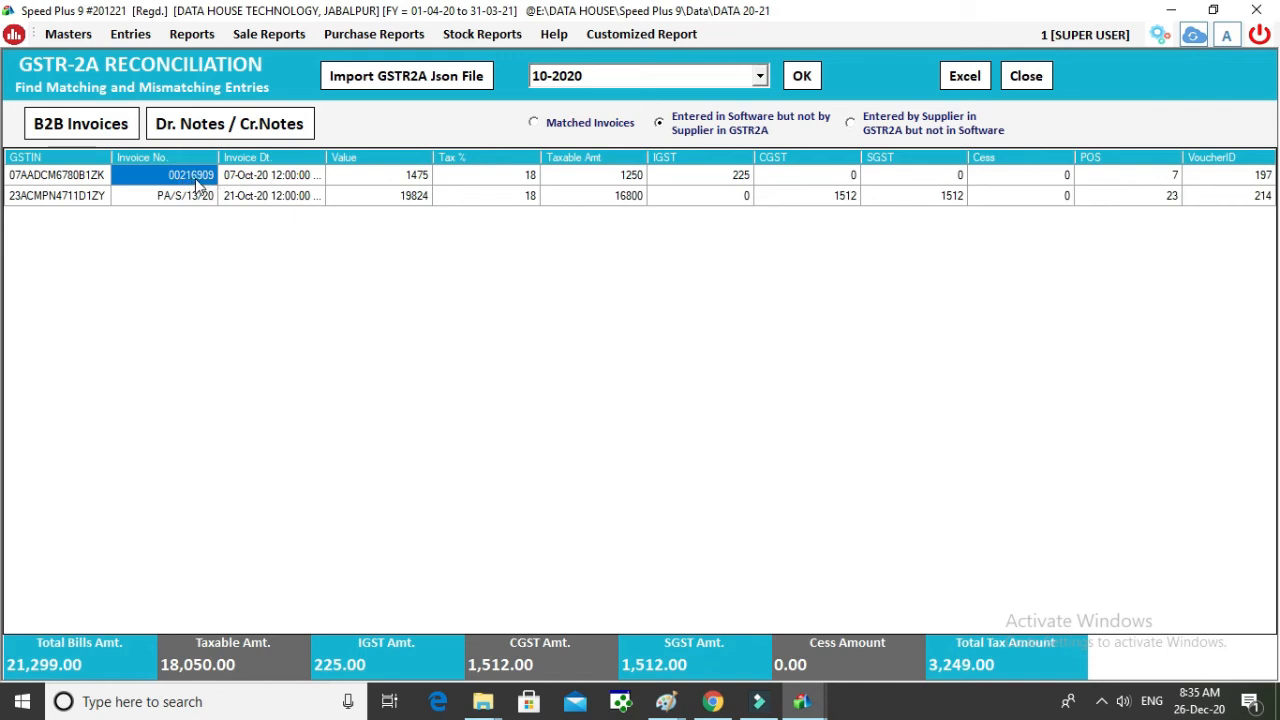
click(906, 130)
click(790, 82)
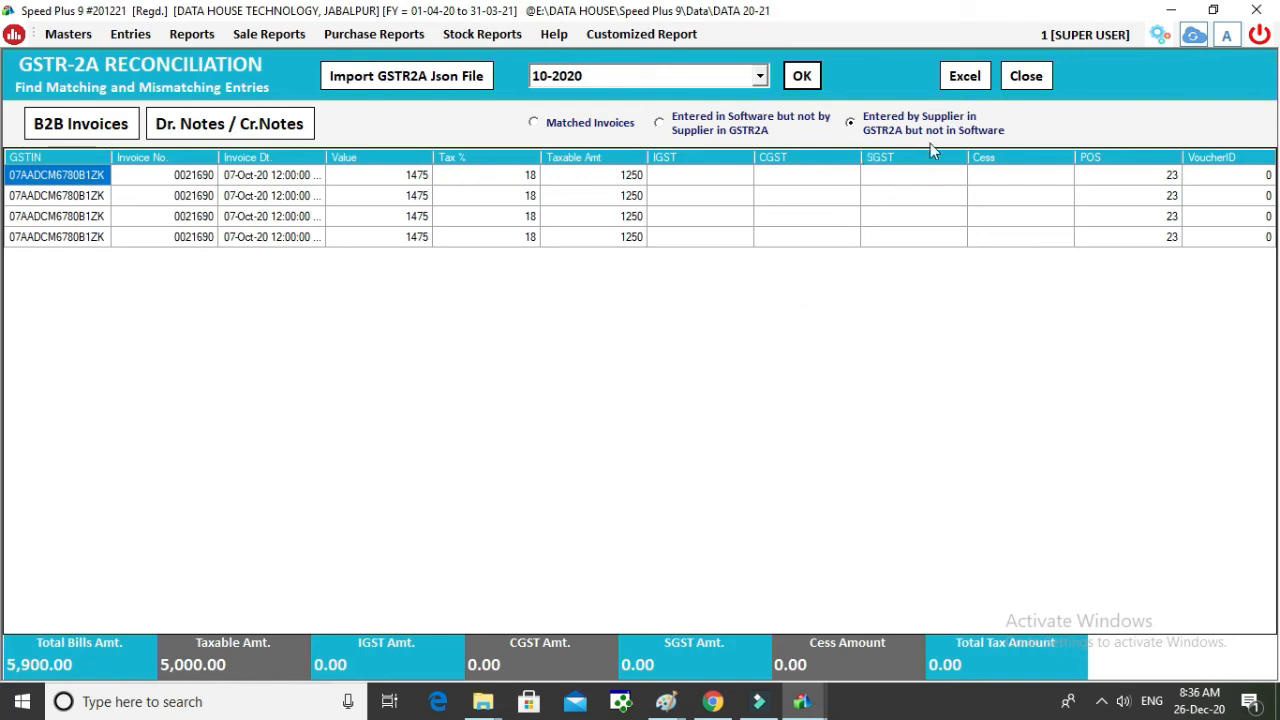
click(968, 78)
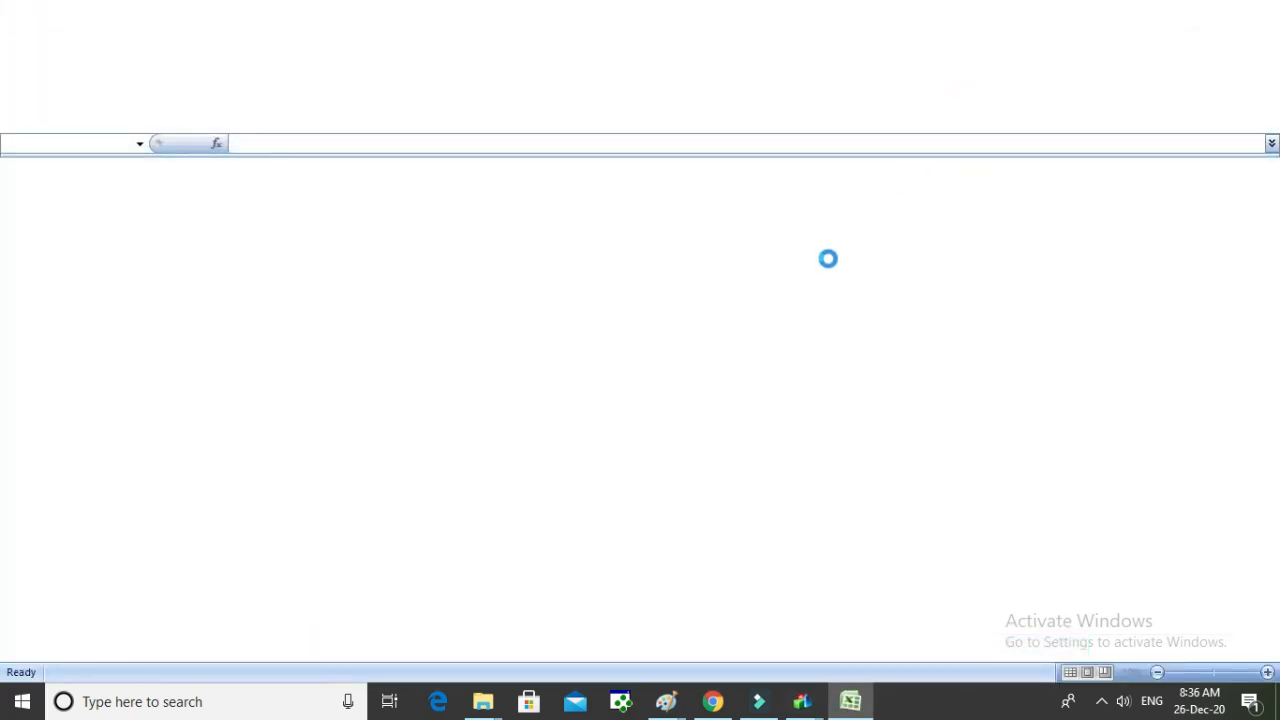
Step: Review the GSTIN, invoice number and date columns of the b2b GSTR2A sheet, then close Excel
drag(89, 228, 108, 314)
drag(204, 223, 212, 276)
click(609, 295)
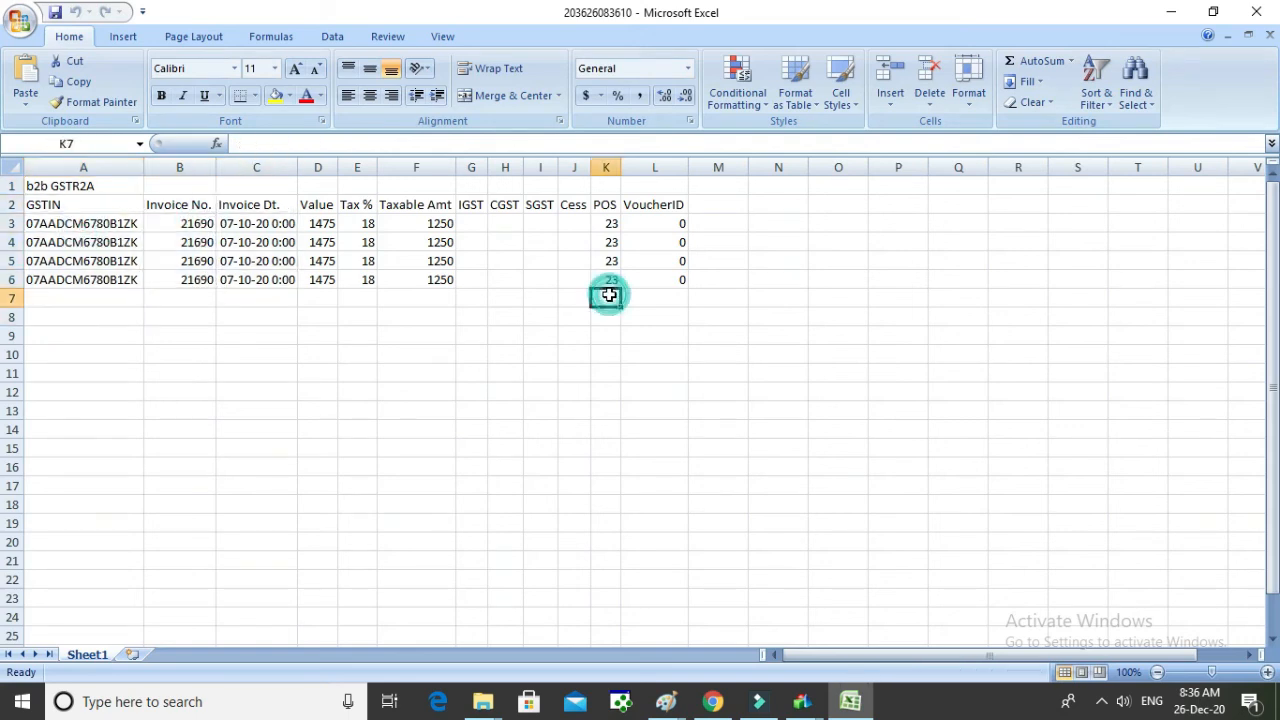
click(1258, 10)
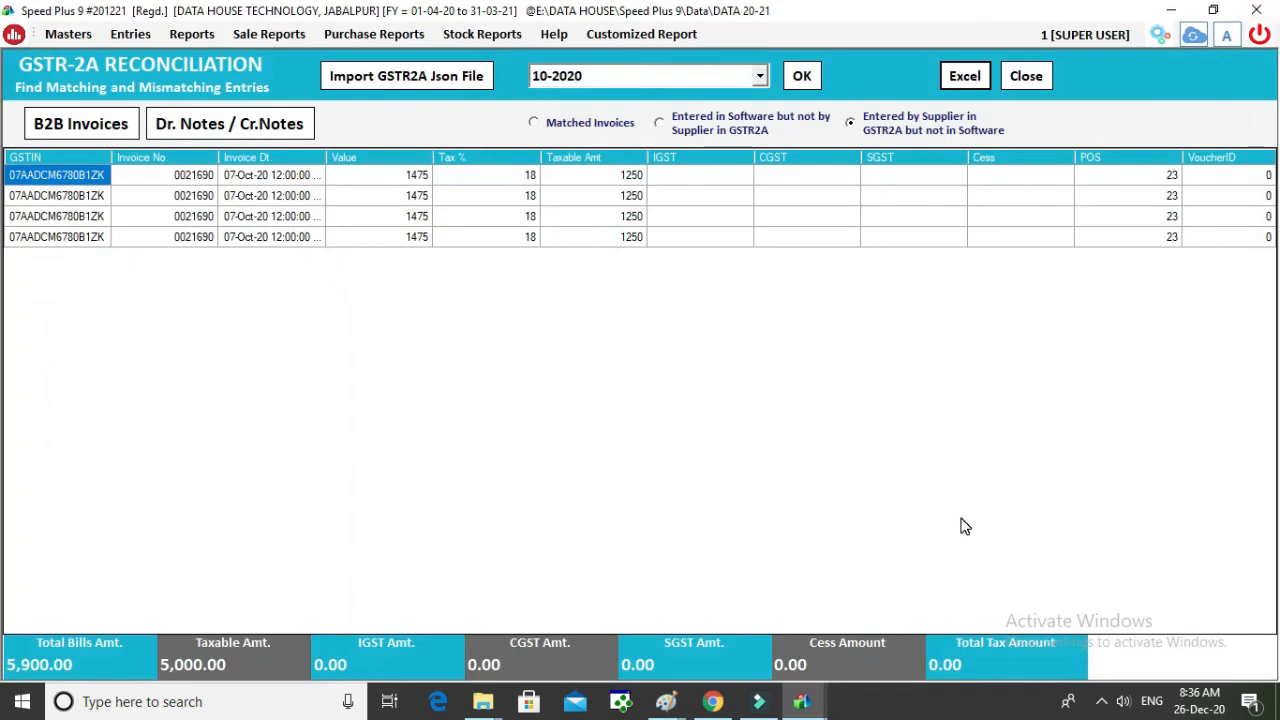